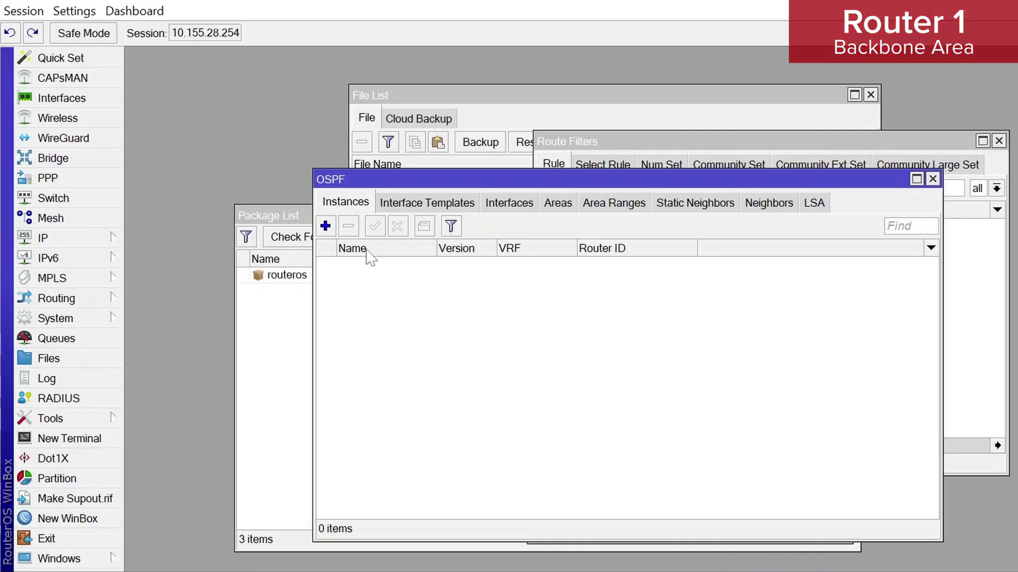
Create the OSPF instance ospf-instance-1 under Routing > OSPF
click(325, 226)
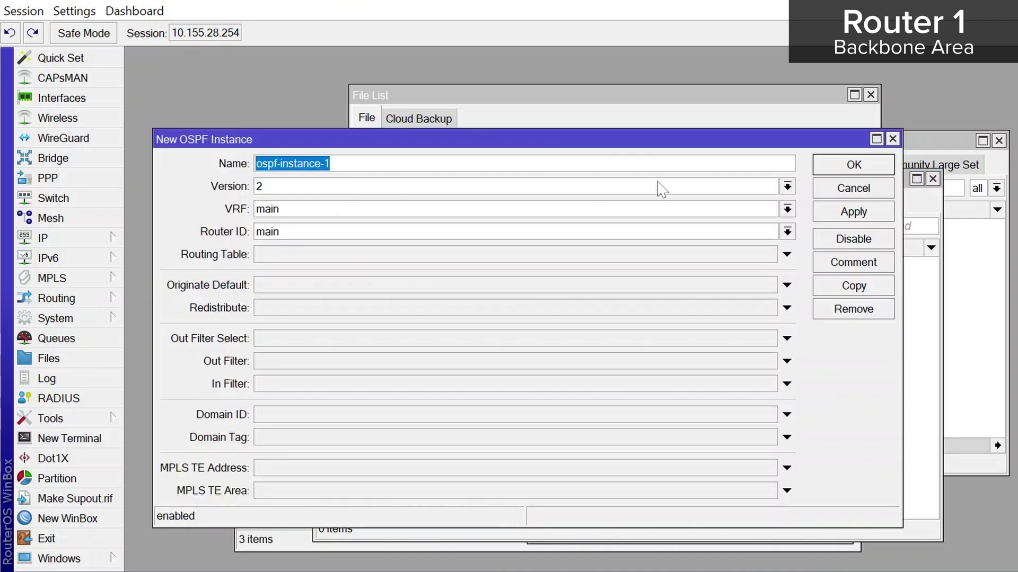
click(892, 139)
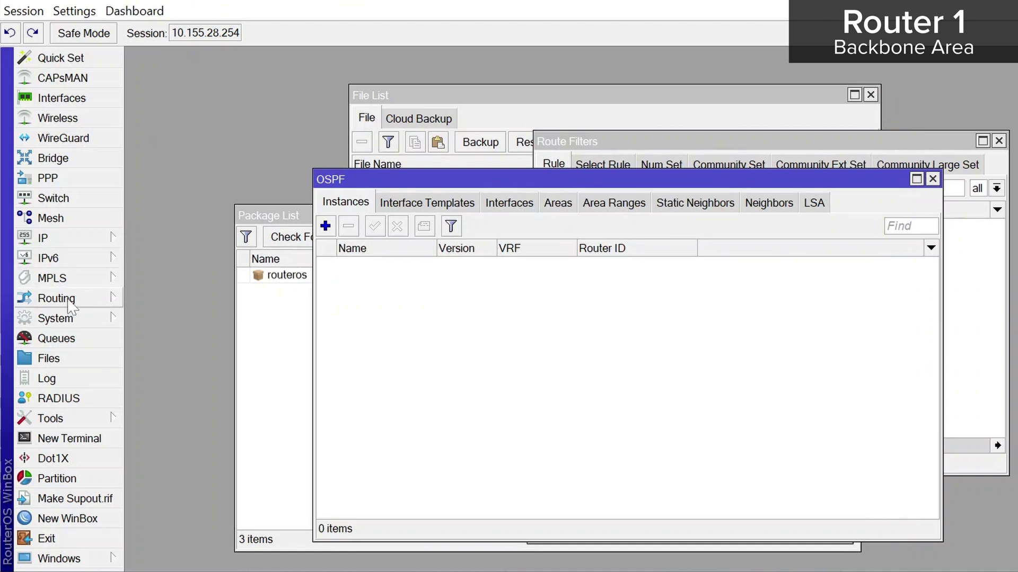
click(69, 303)
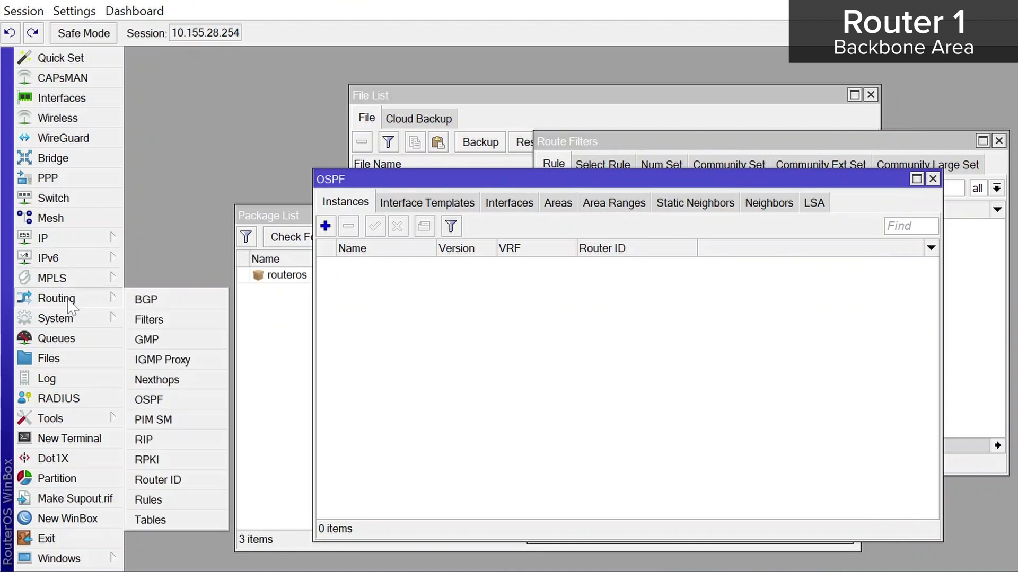
click(169, 404)
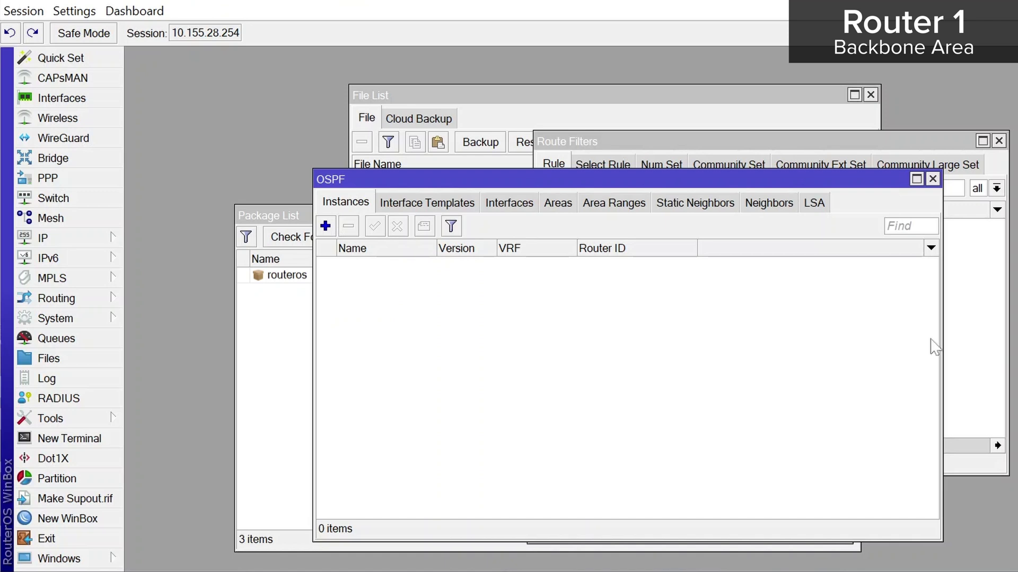
click(325, 226)
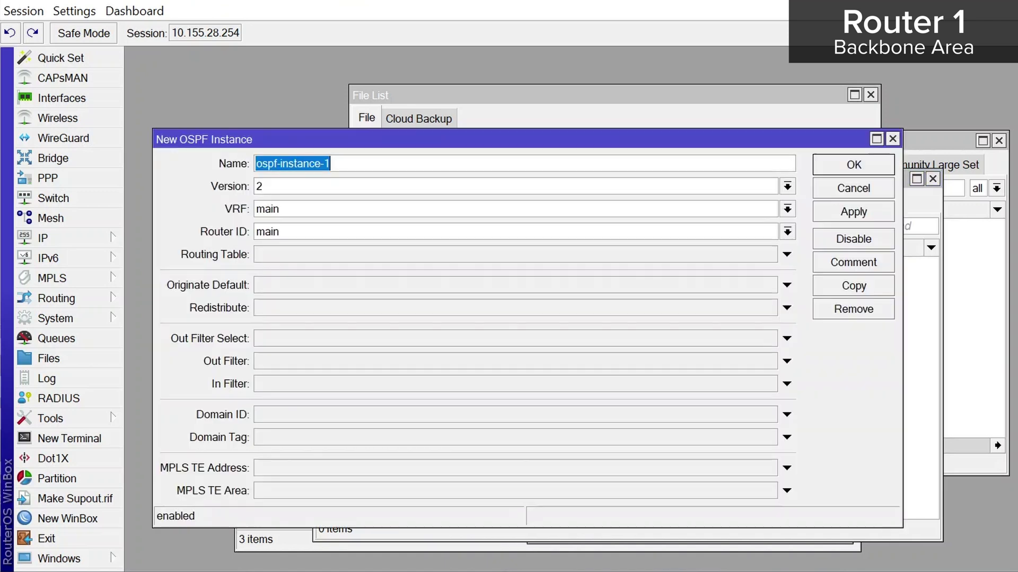
click(874, 211)
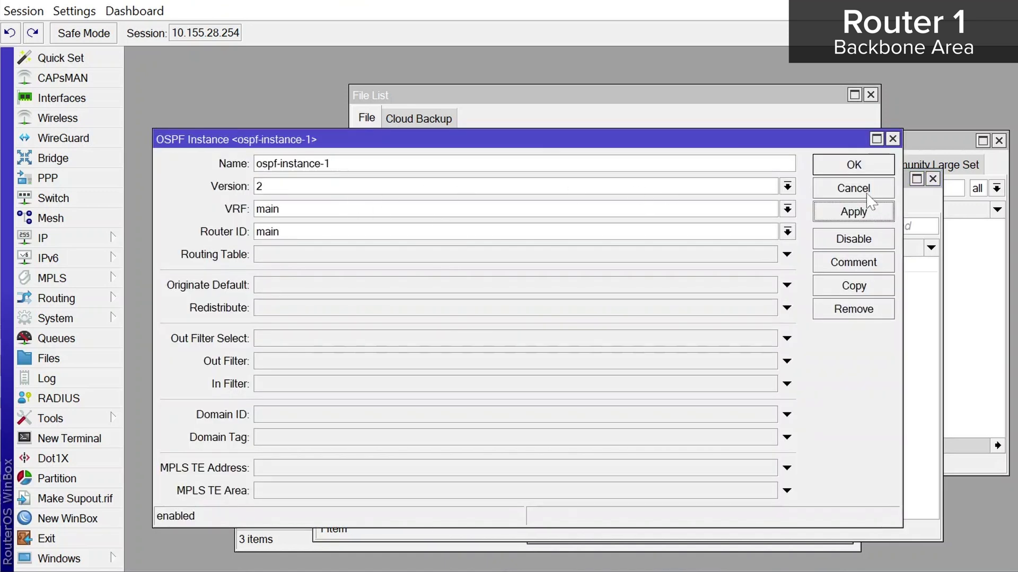
click(859, 170)
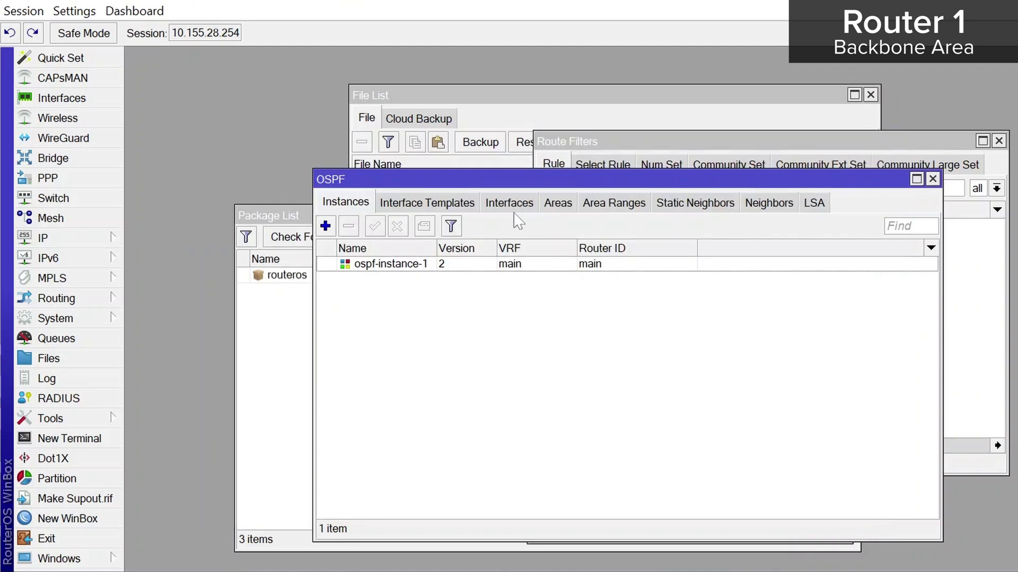
Add an OSPF area named 'backbone' with area ID 0.0.0.0
click(557, 202)
click(325, 226)
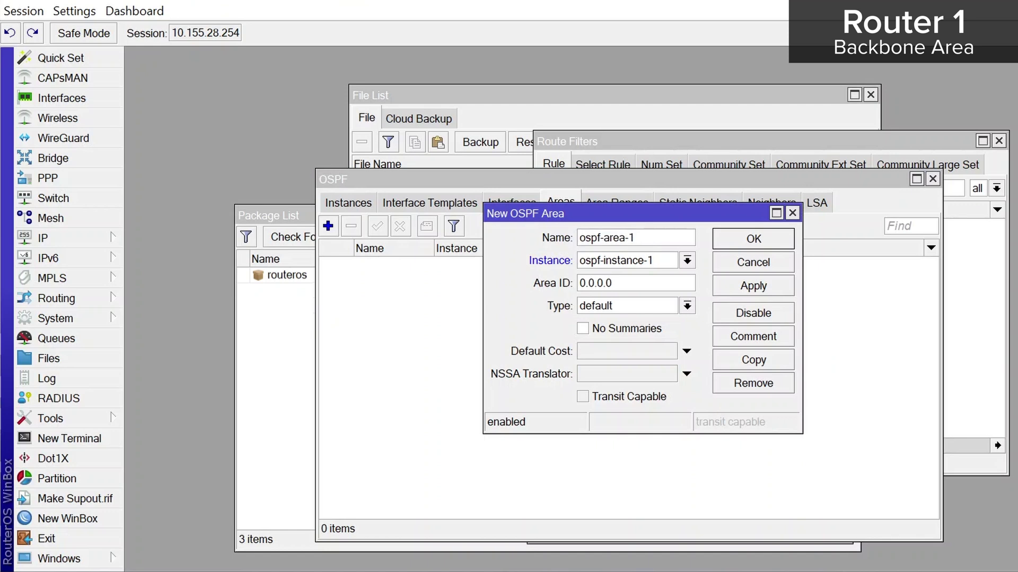
text(backbone)
click(758, 286)
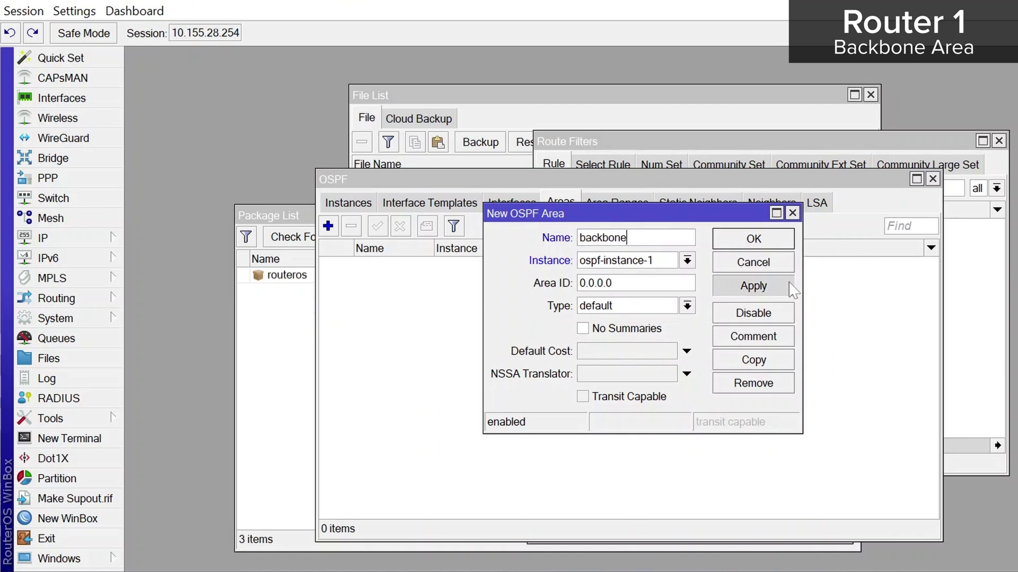
click(780, 244)
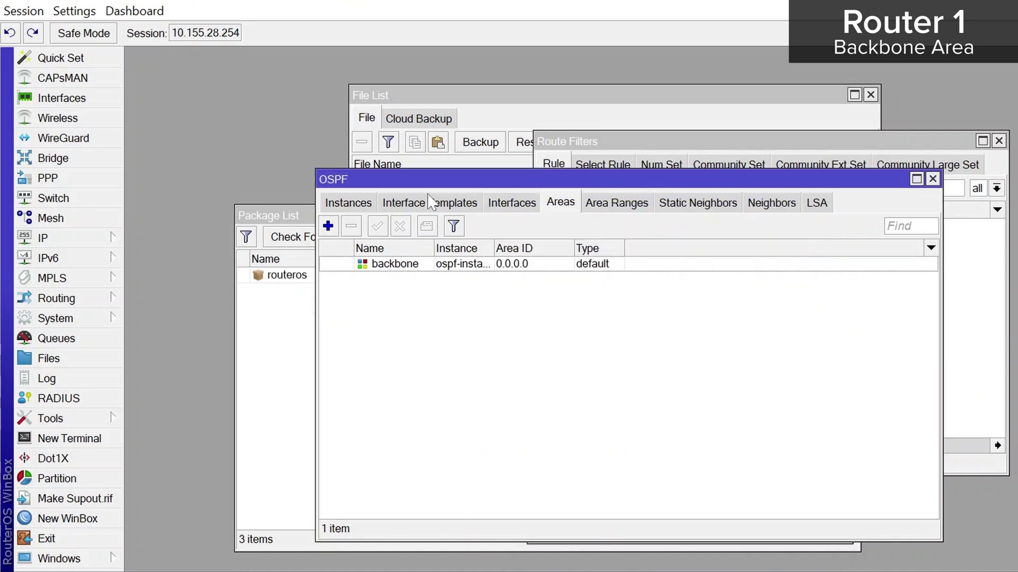
Add an OSPF interface template for ether3 in the backbone area
click(429, 202)
click(328, 226)
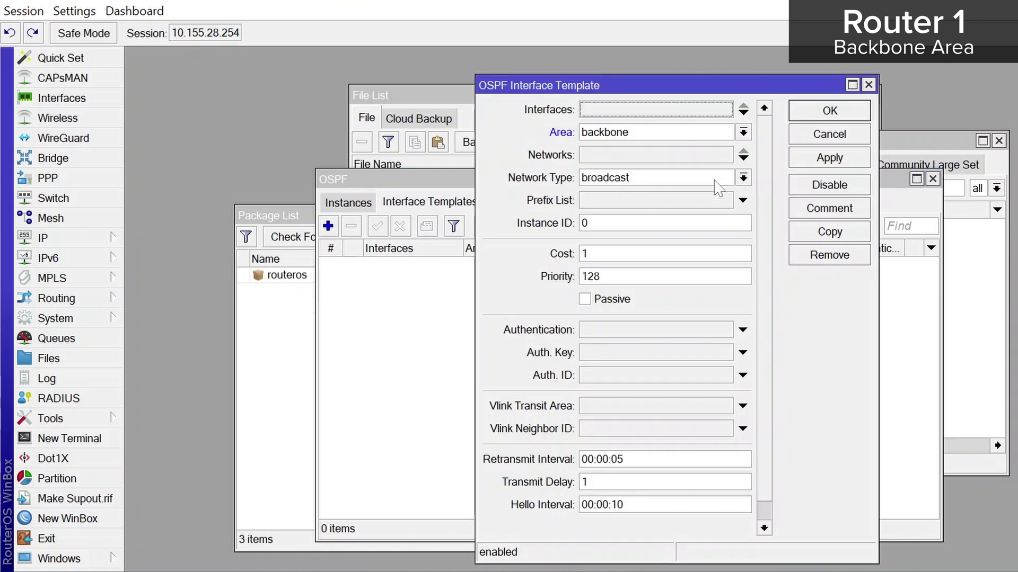
click(679, 110)
click(673, 109)
click(615, 194)
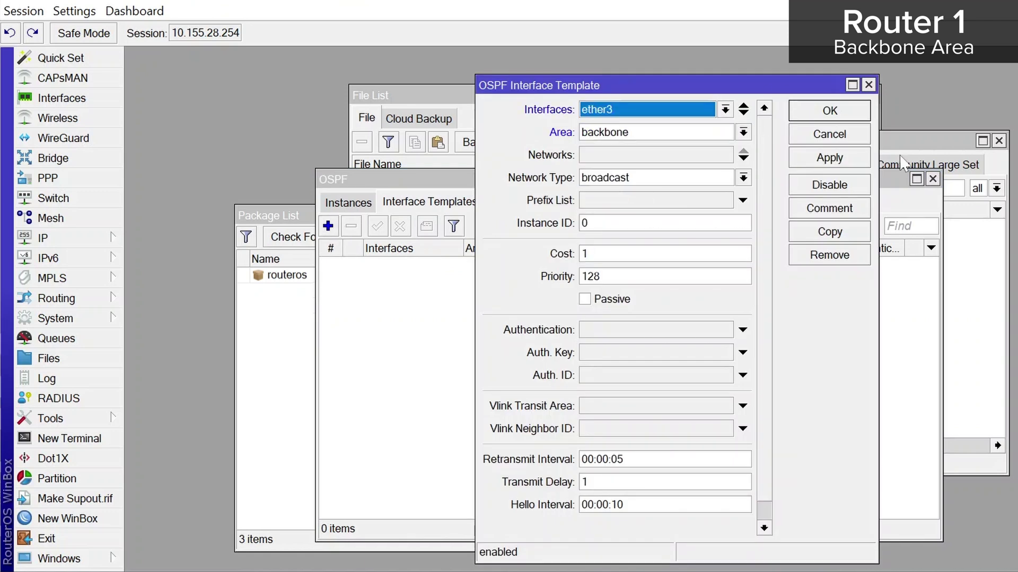
click(828, 157)
click(847, 120)
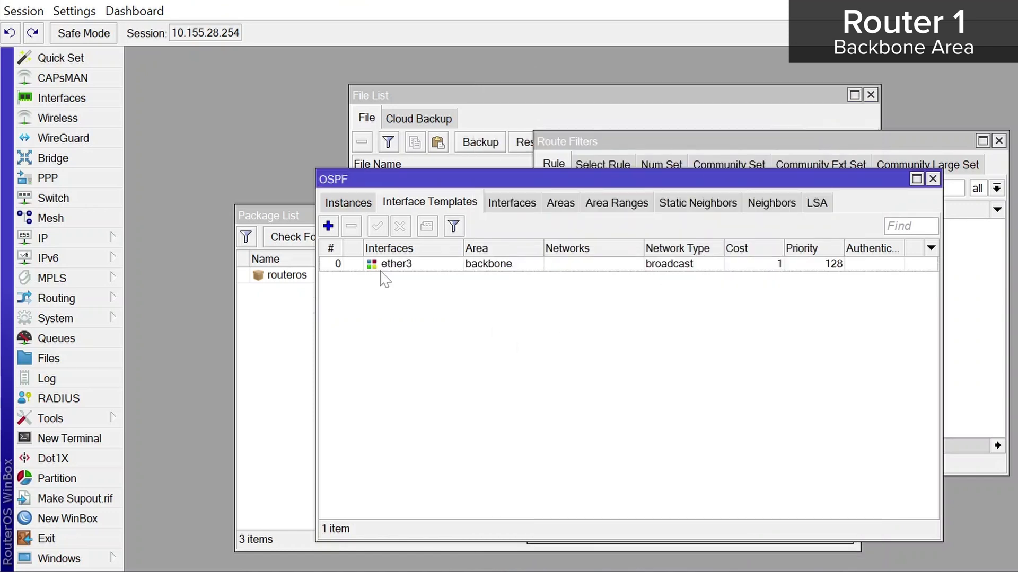
double_click(398, 265)
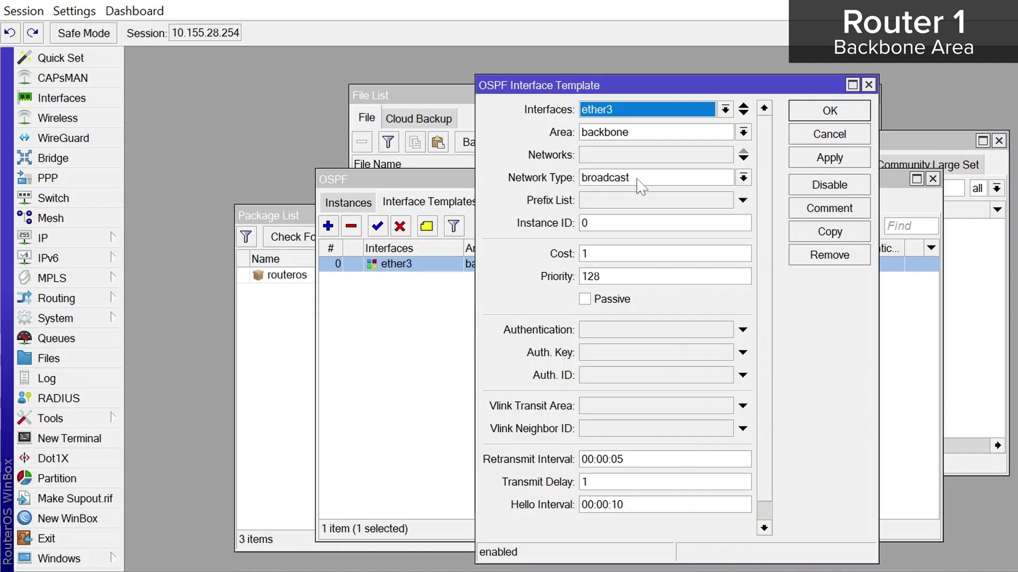
click(869, 85)
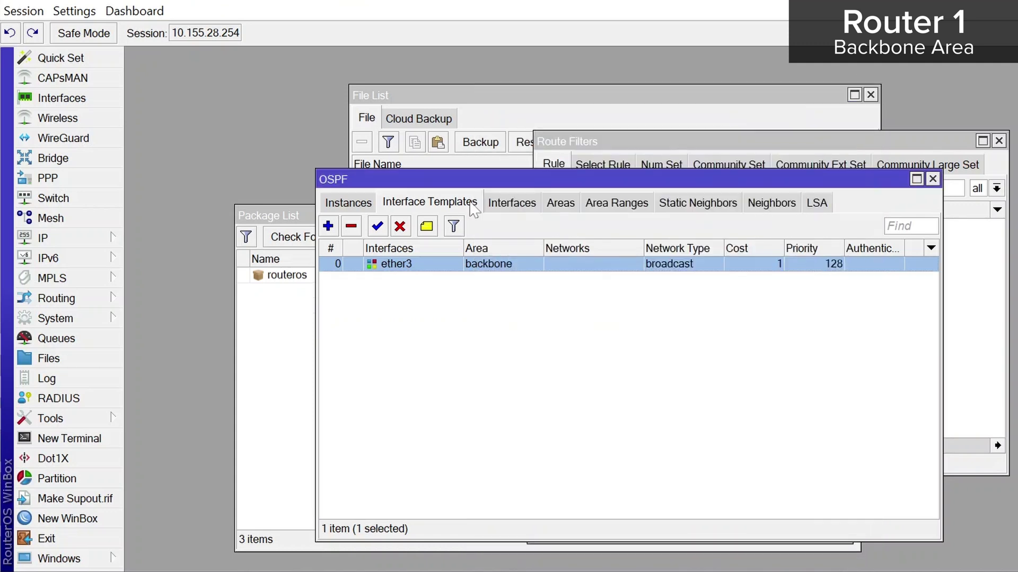
Add a second template with no interface set, then review the OSPF interfaces list
click(327, 226)
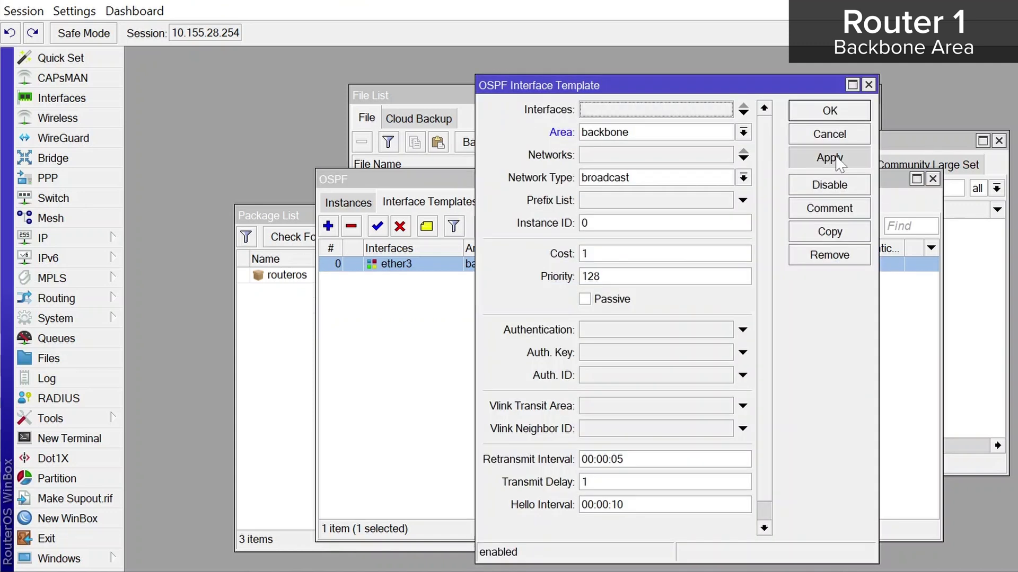
click(836, 159)
click(830, 111)
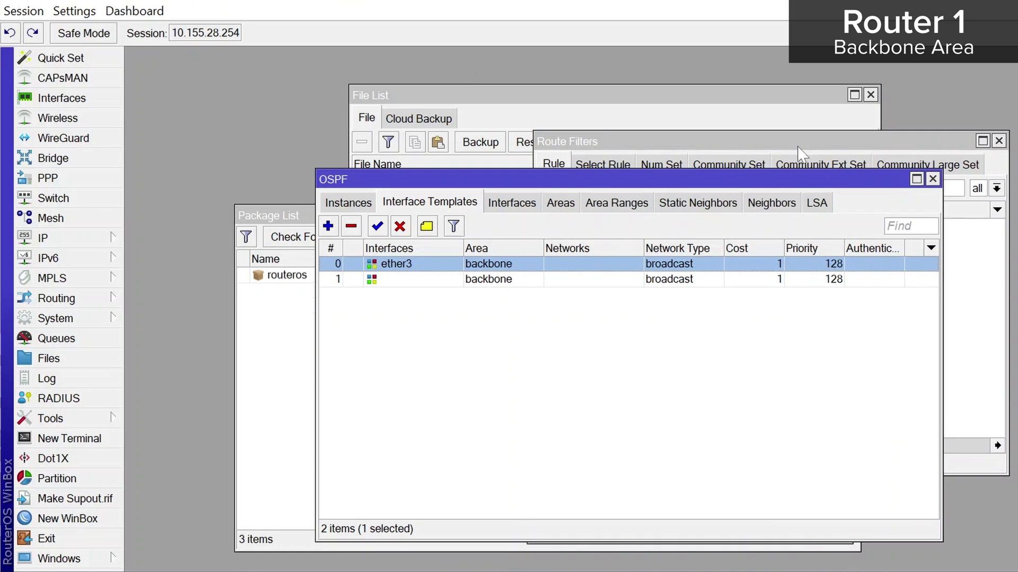
click(512, 211)
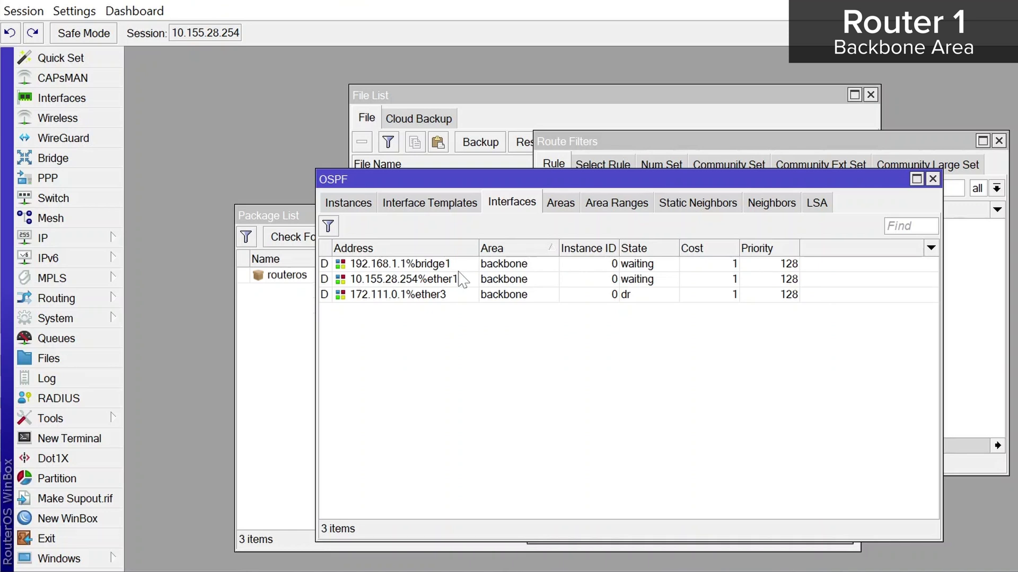
Make the blank-interface template passive and check the OSPF interface states
click(431, 205)
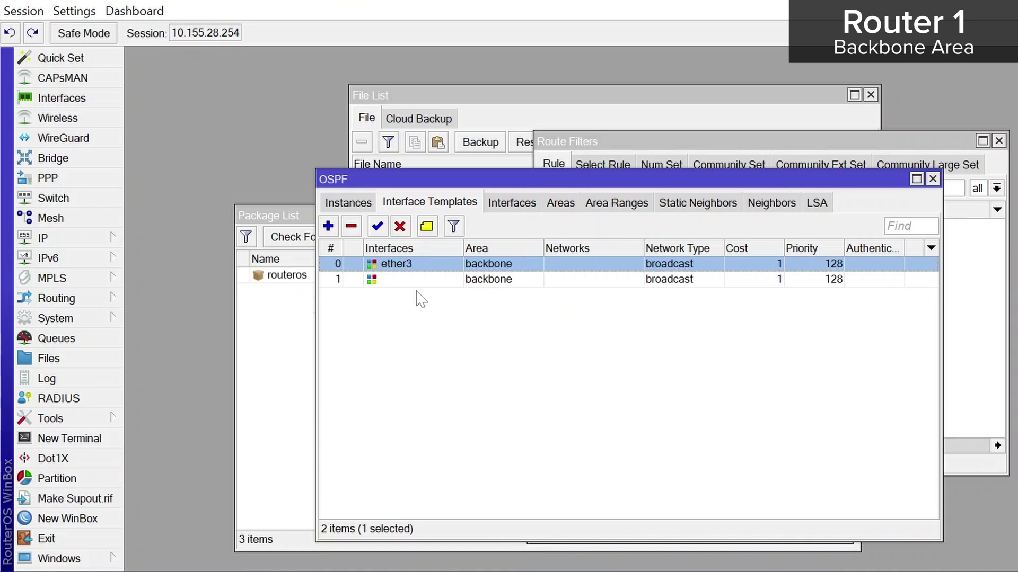
double_click(409, 280)
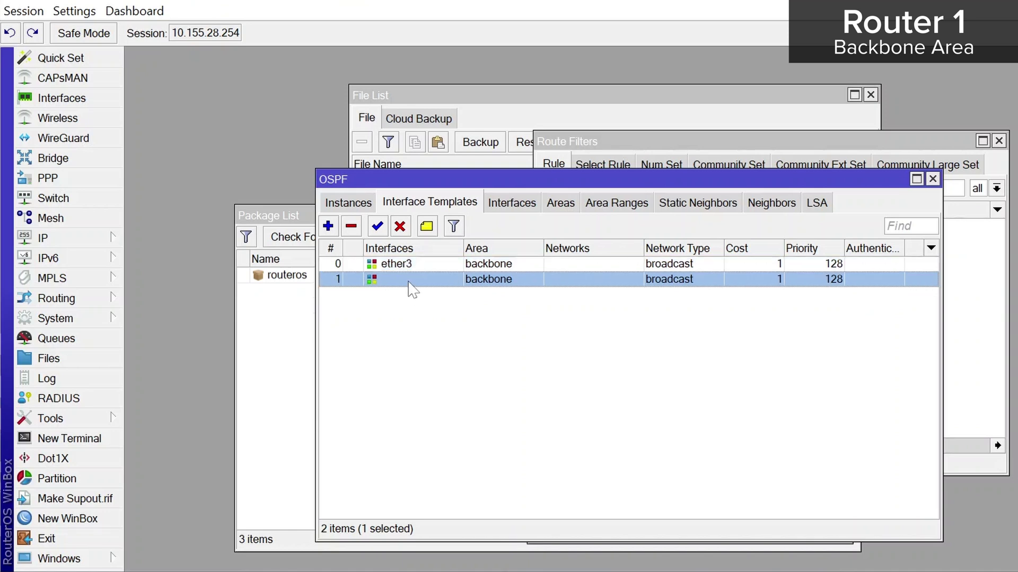
click(584, 300)
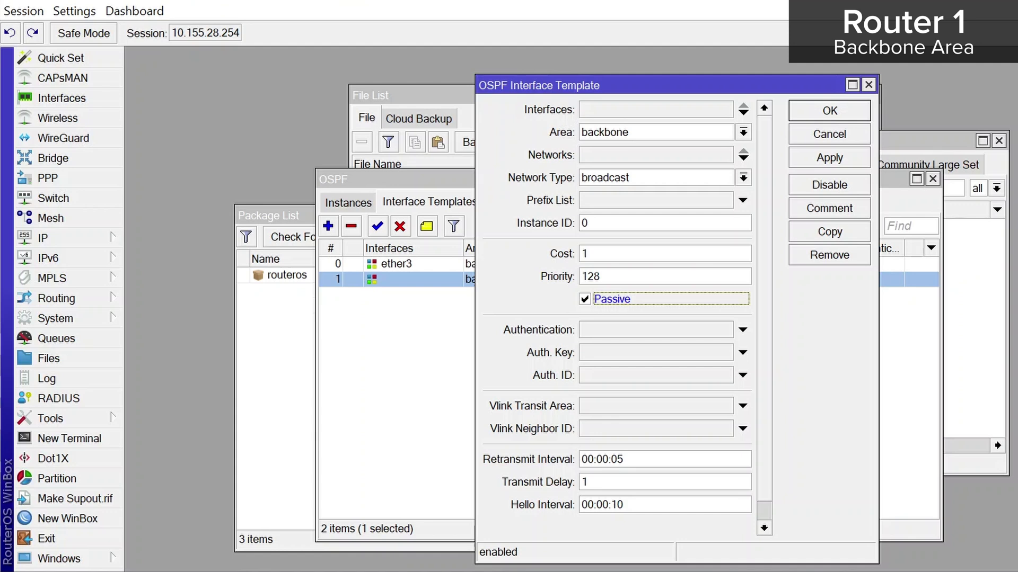
click(830, 111)
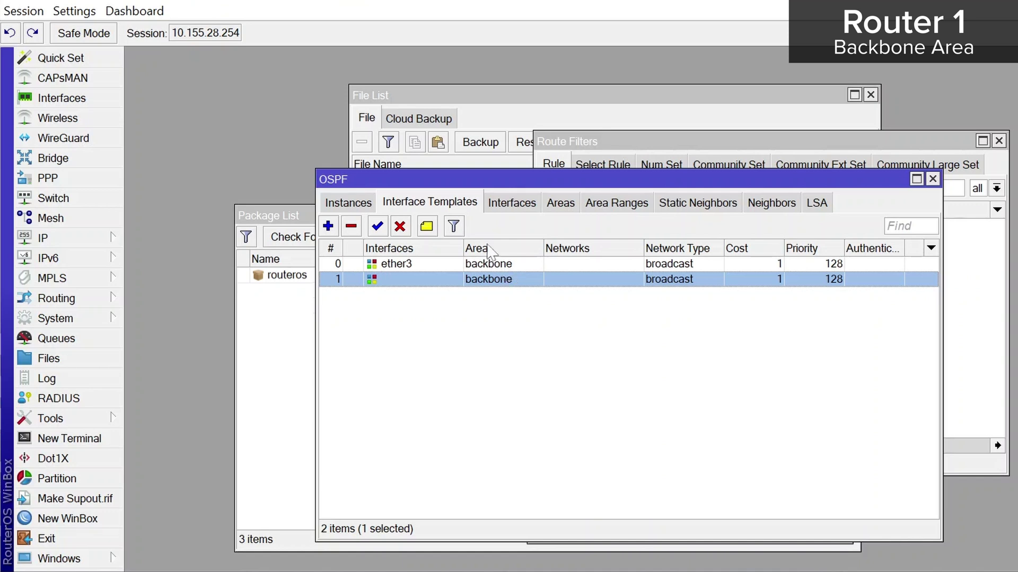
click(506, 207)
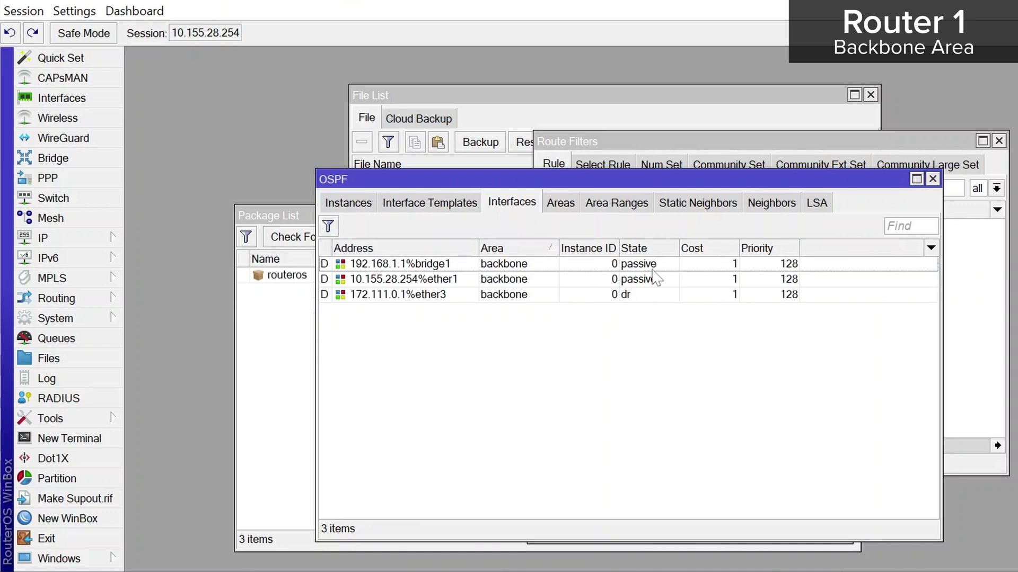
Move the passive template above ether3 so every OSPF interface shows passive
click(424, 206)
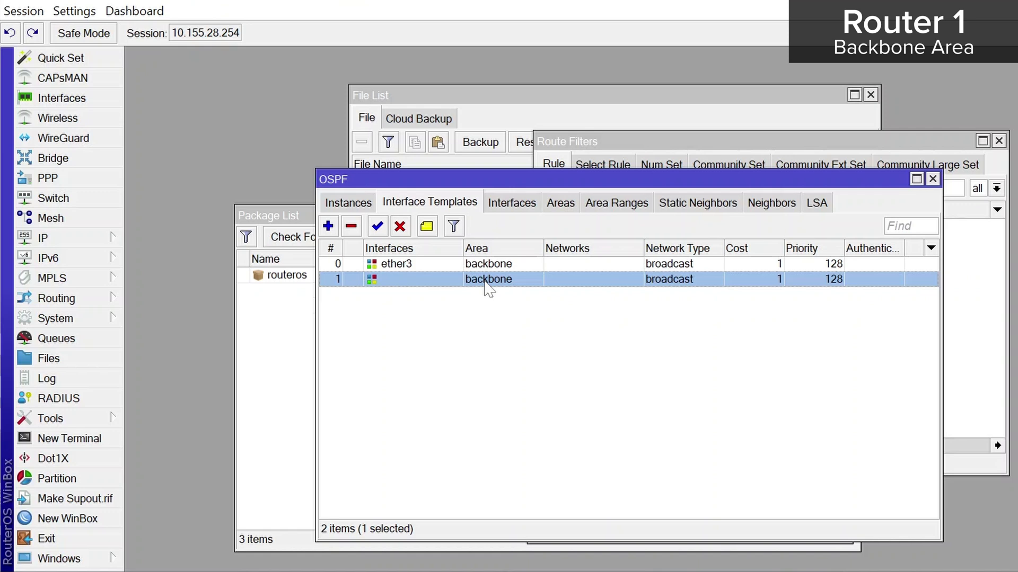
drag(485, 281, 467, 265)
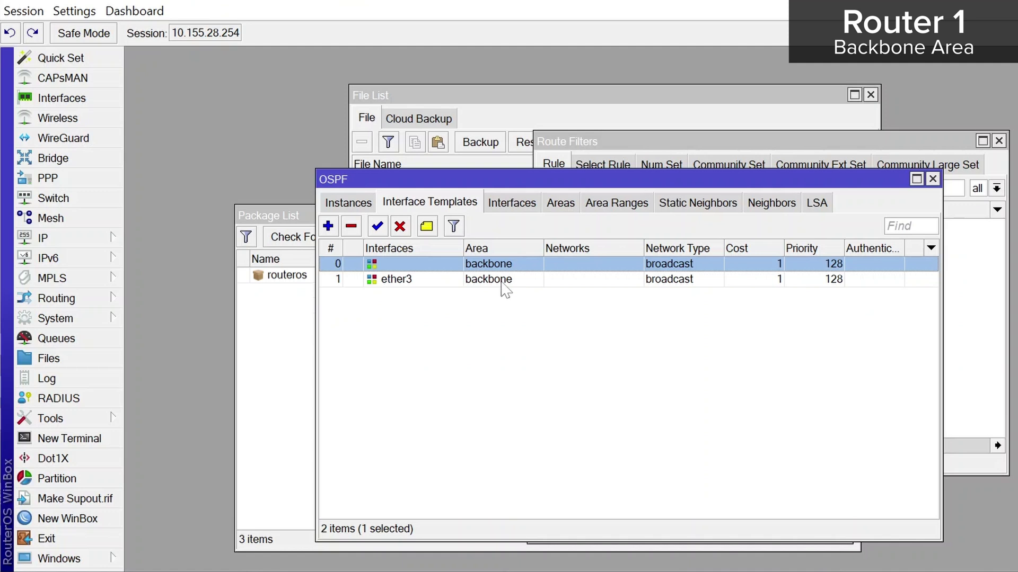
click(512, 209)
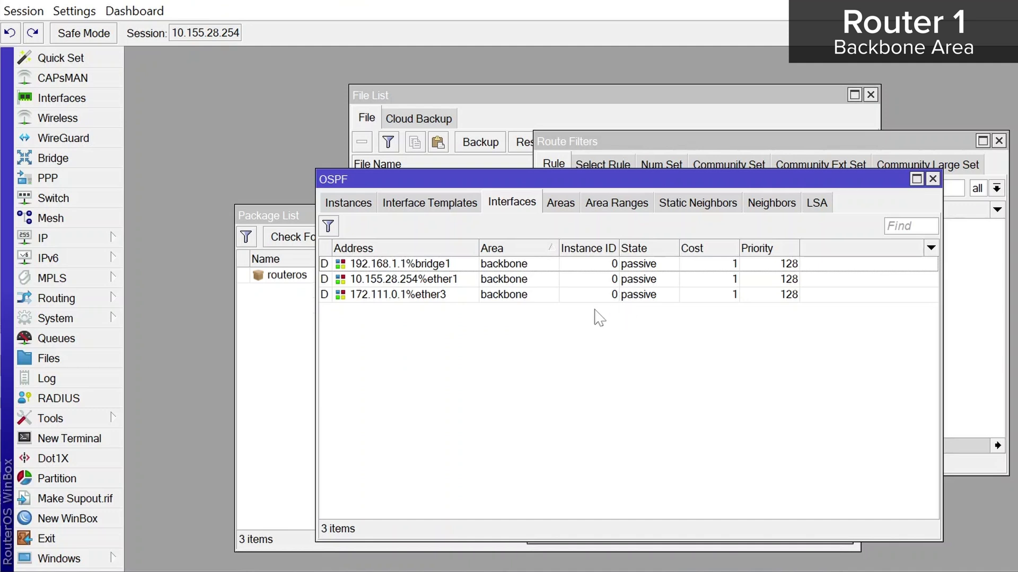
Try sha512 authentication with an auth key on the blank template, then cancel without saving
click(440, 207)
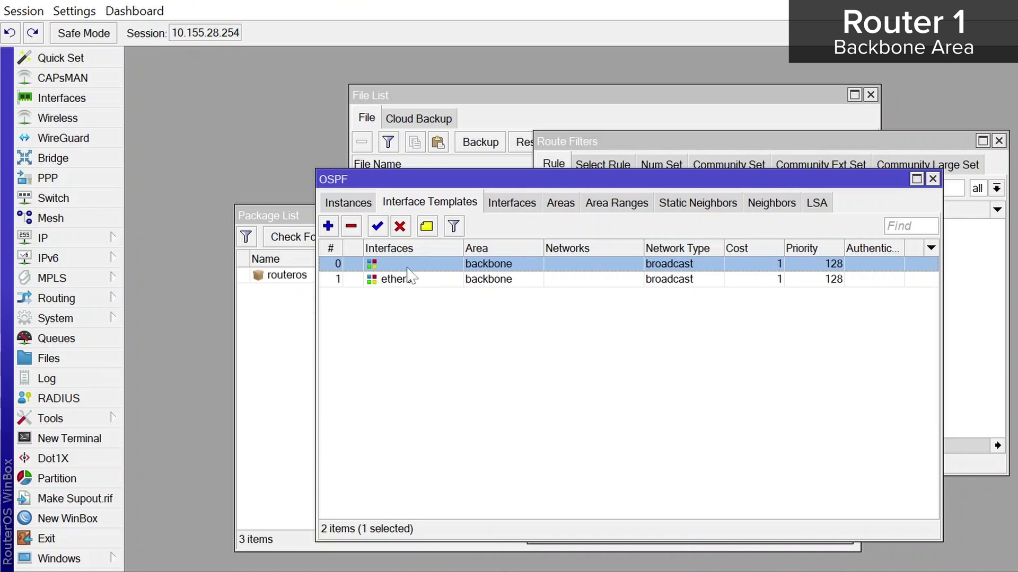
double_click(407, 268)
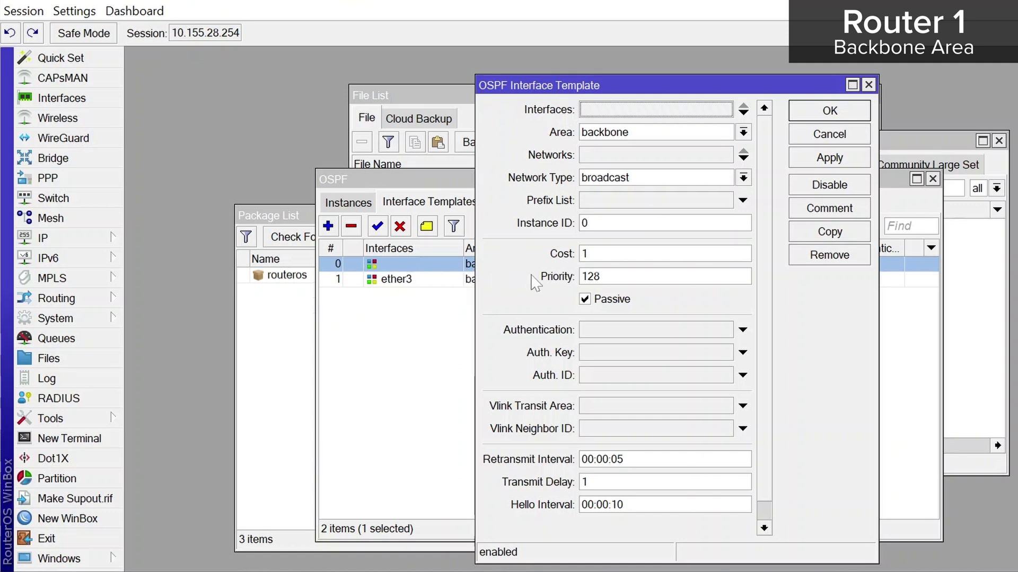
click(615, 334)
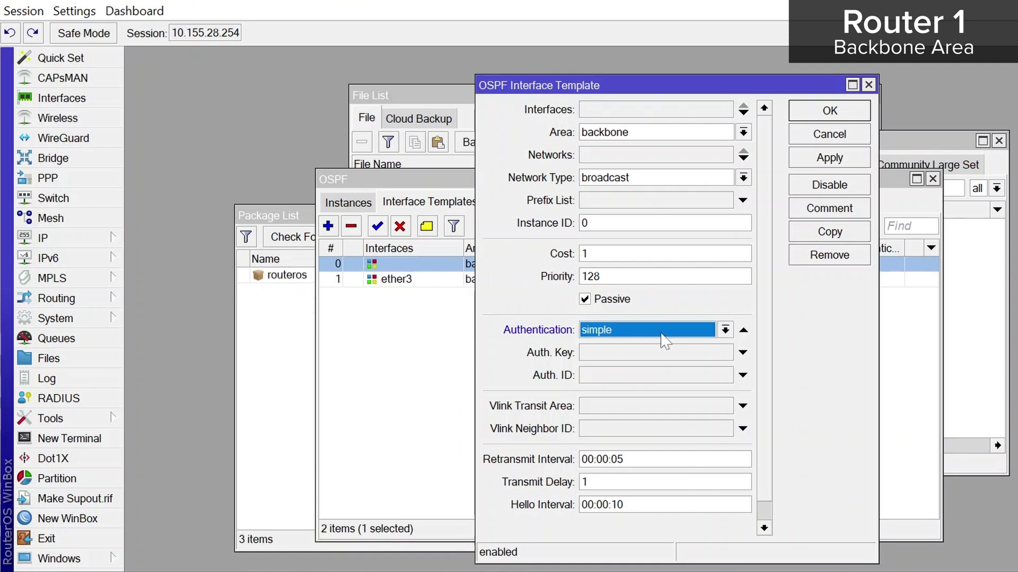
click(726, 331)
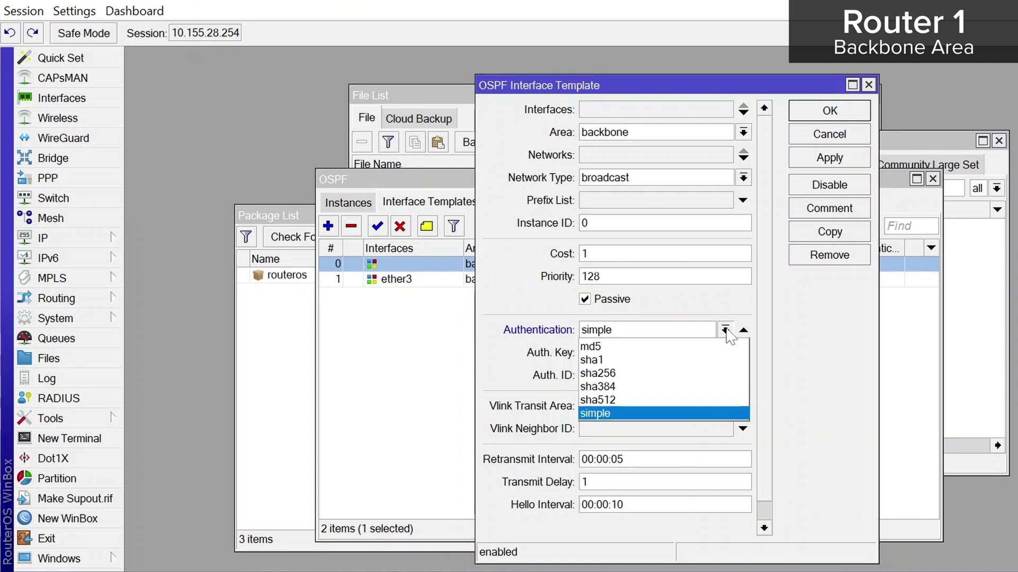
click(636, 399)
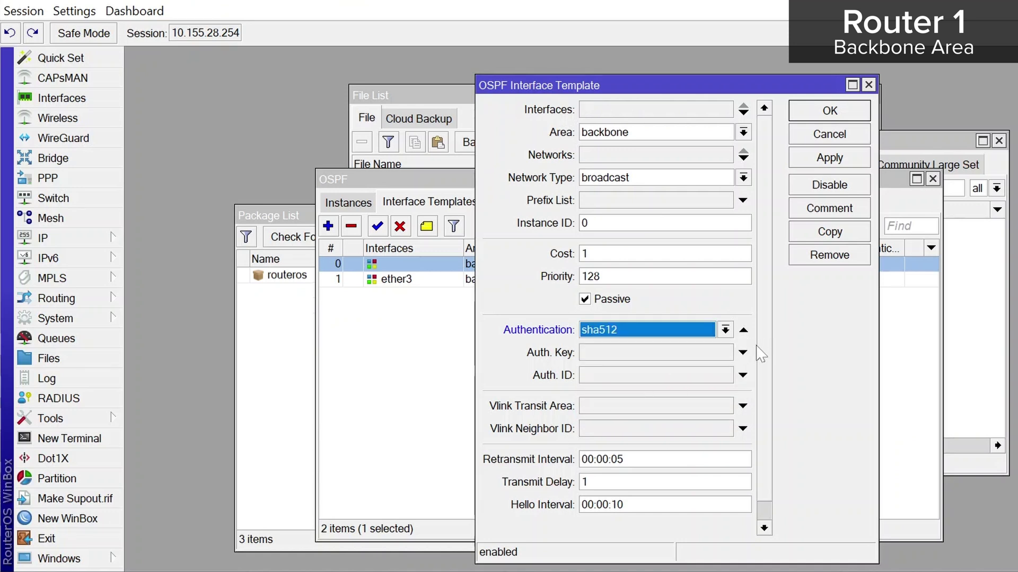
click(634, 356)
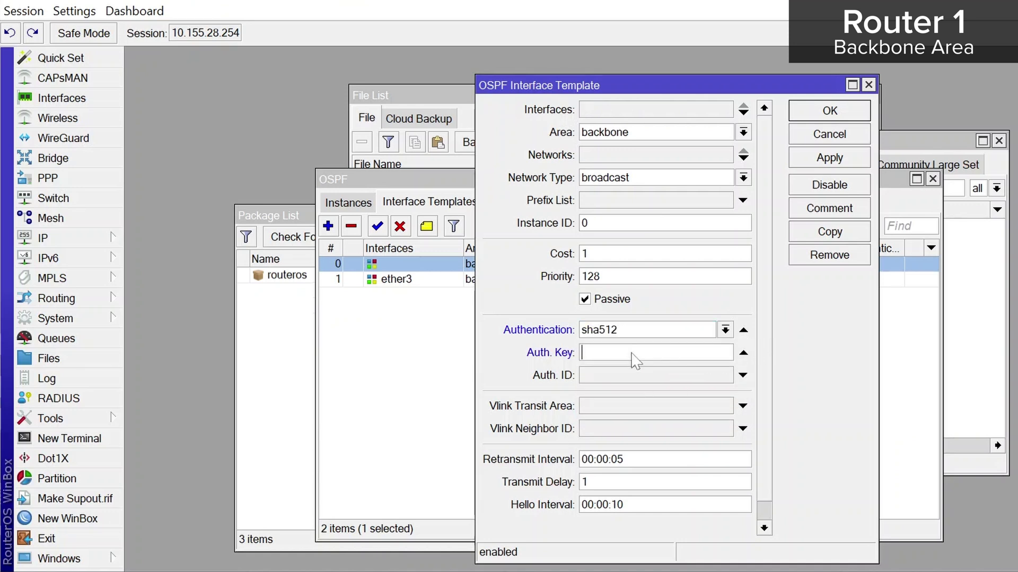
text(123)
click(828, 134)
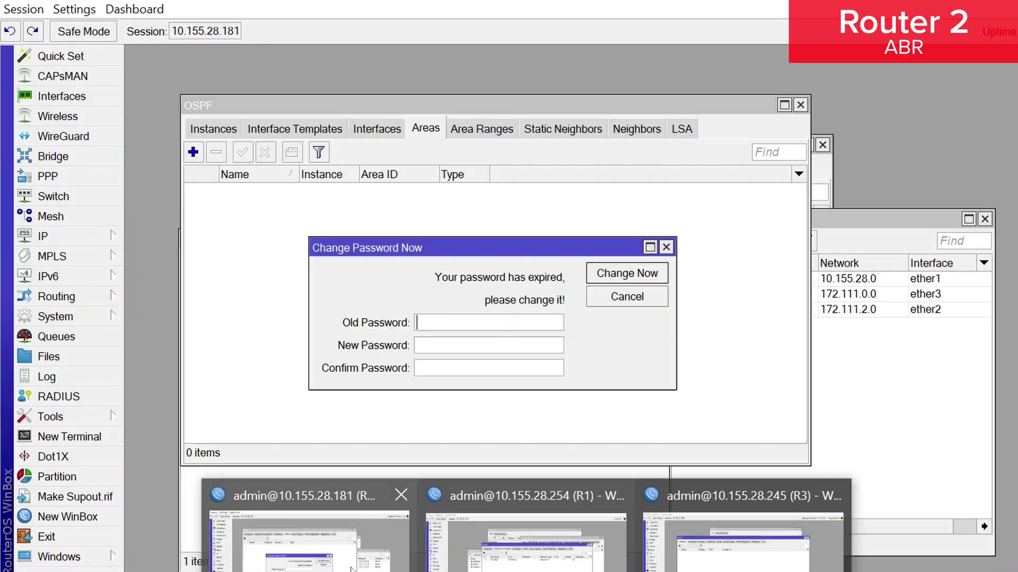
On Router 2, dismiss the password prompt and create OSPF instance ospf-instance-1
click(395, 551)
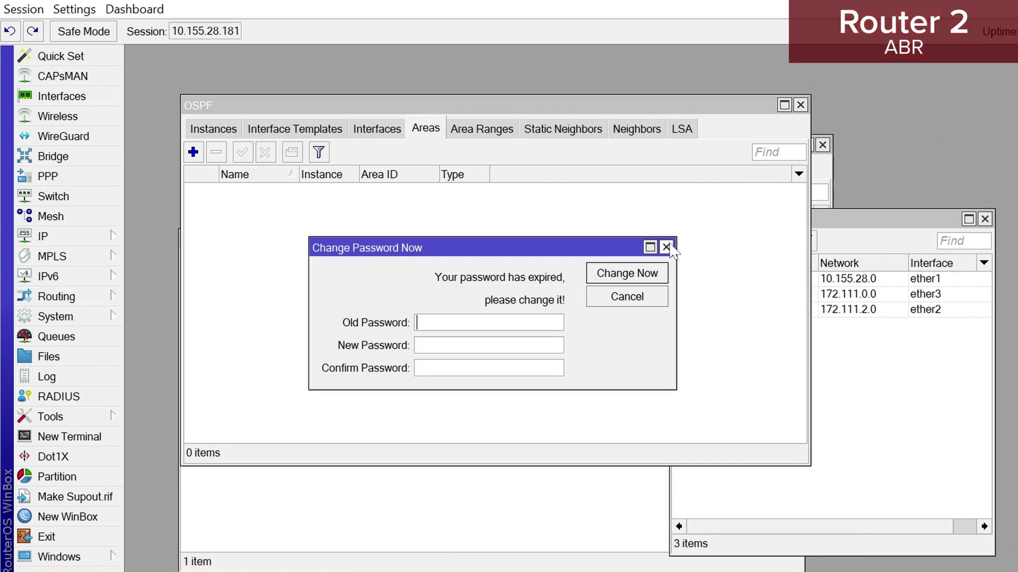
click(668, 244)
click(213, 129)
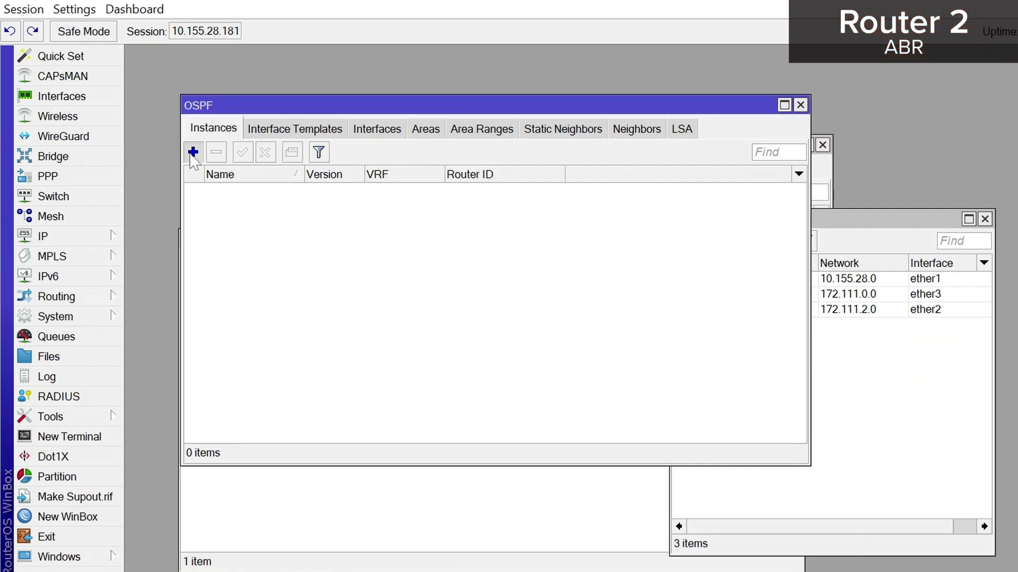
click(193, 152)
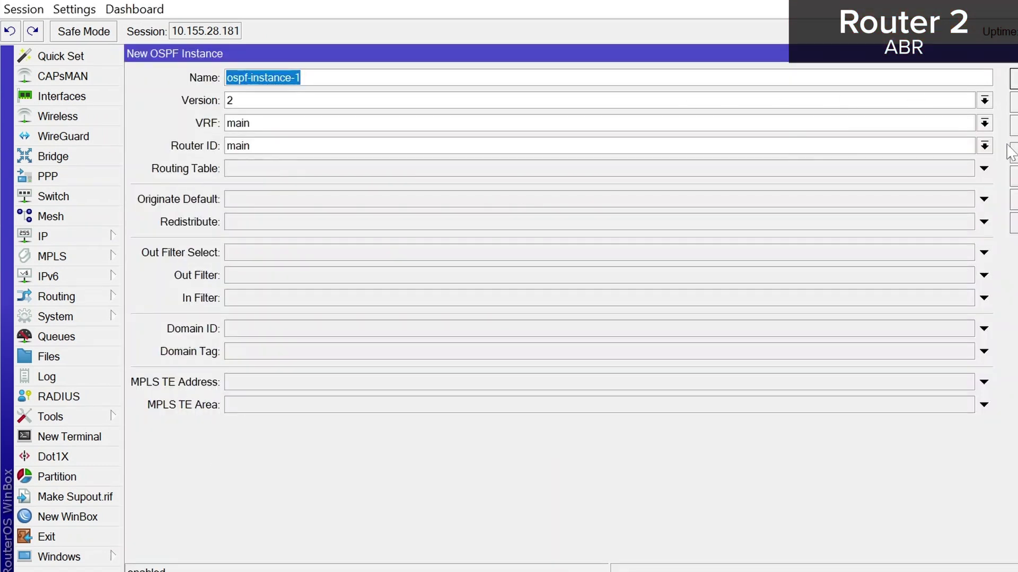
click(1013, 125)
click(1013, 79)
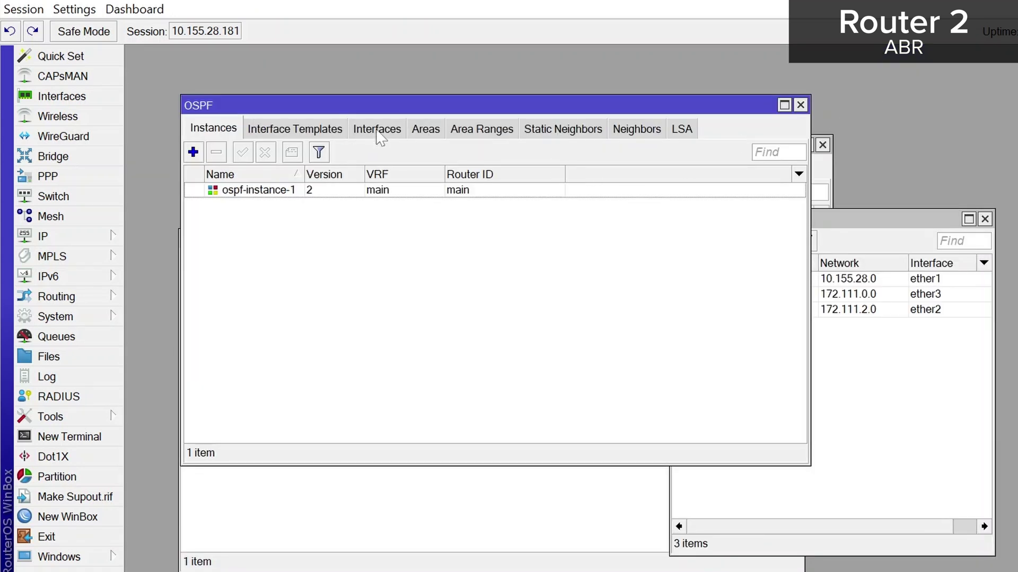
Add the 'backbone' OSPF area with ID 0.0.0.0 on Router 2
click(433, 133)
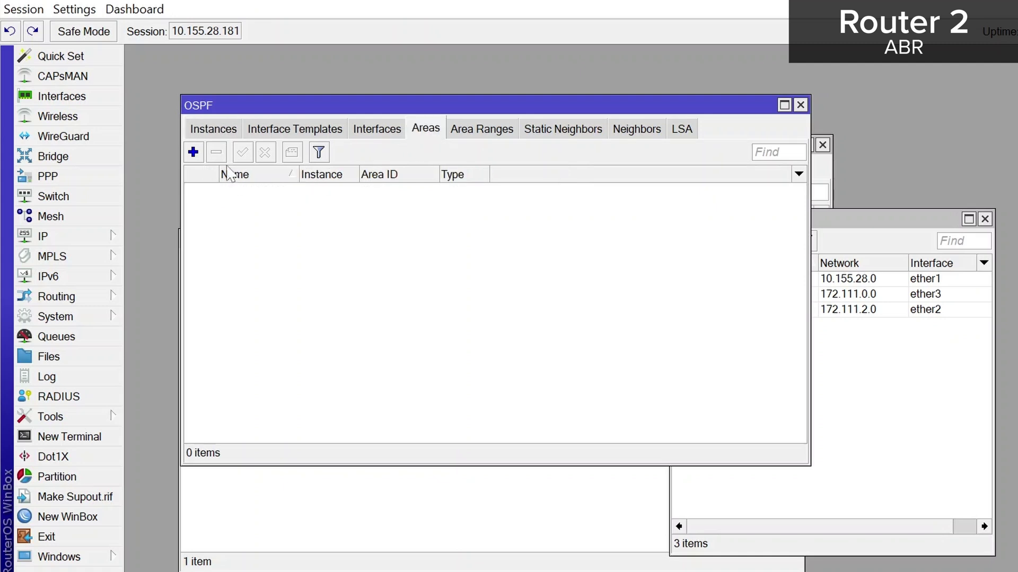
click(192, 153)
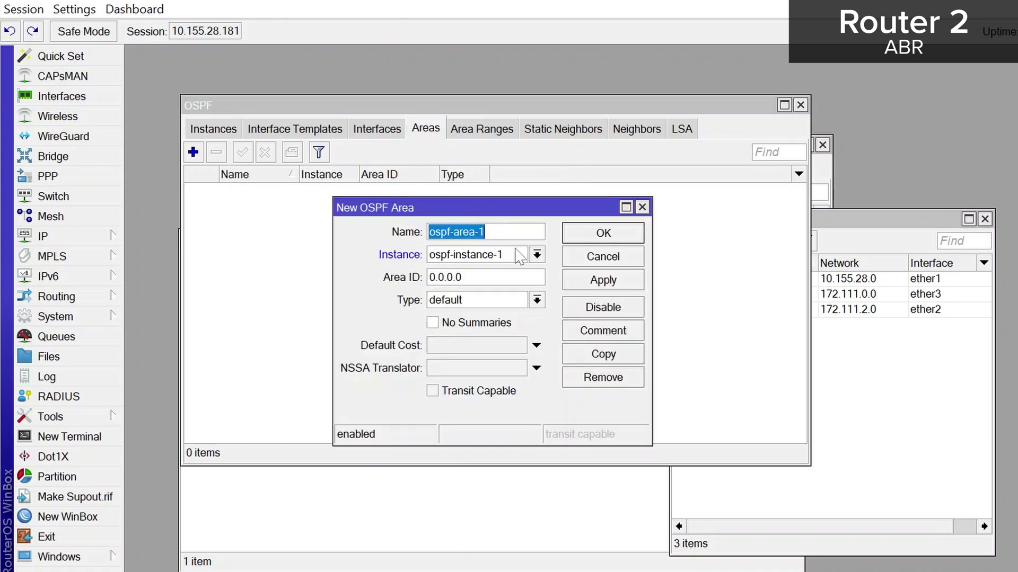
text(backbone)
click(604, 280)
click(604, 233)
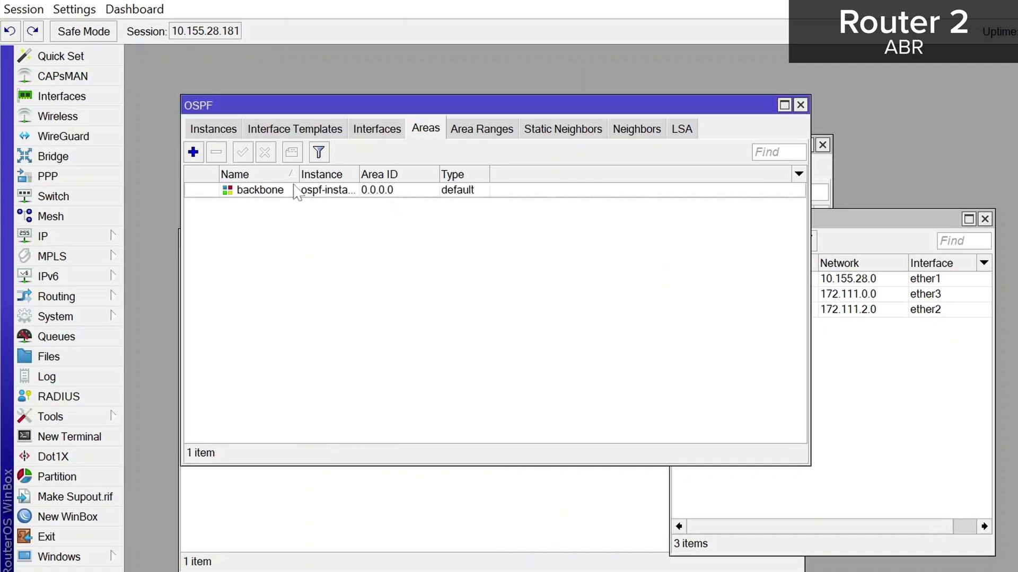
Add a stub-type area named 'stub' with area ID 0.0.0.1
click(194, 152)
click(537, 300)
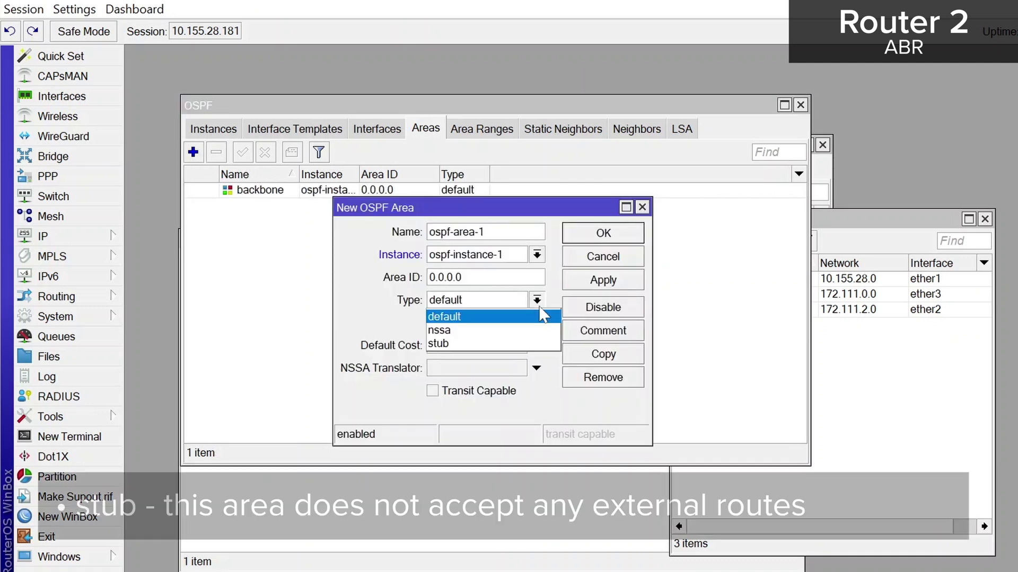
click(469, 349)
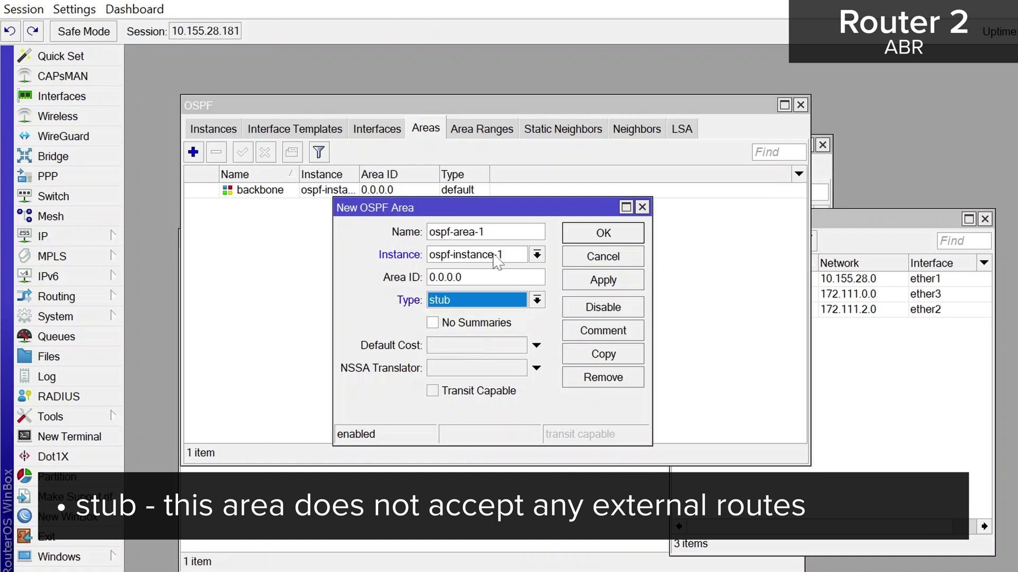
double_click(456, 232)
text(stub)
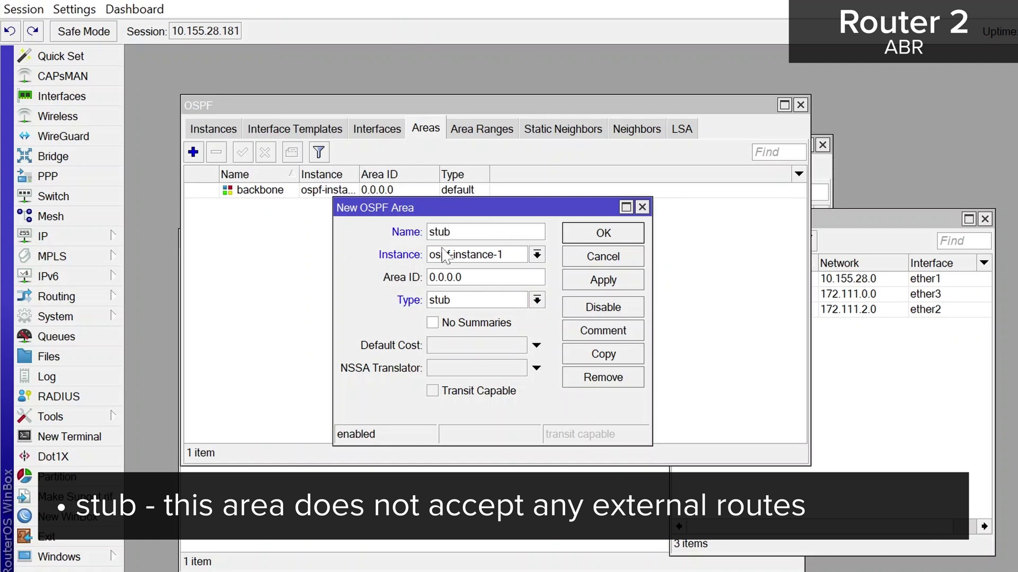
click(603, 279)
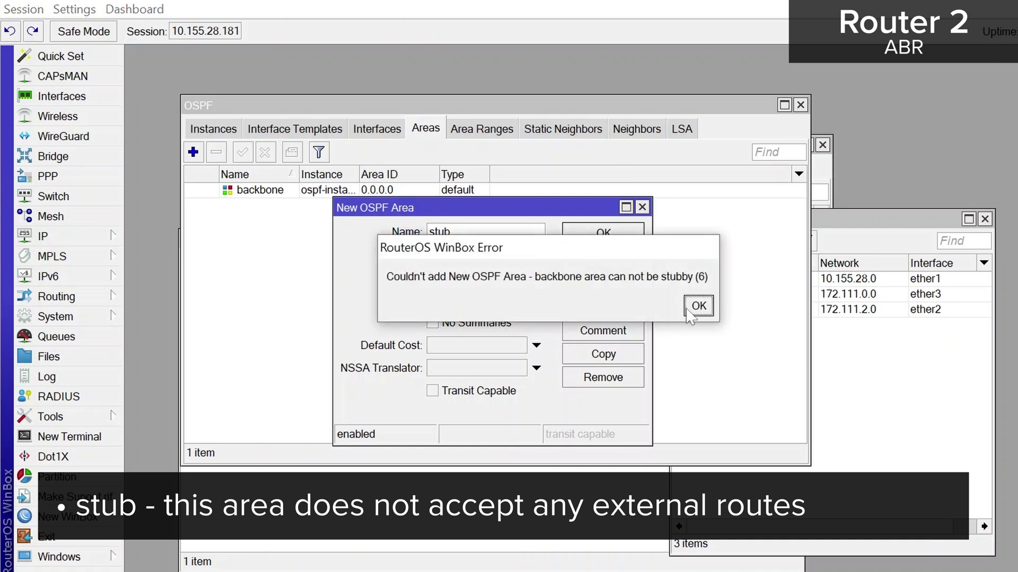
click(694, 306)
click(461, 277)
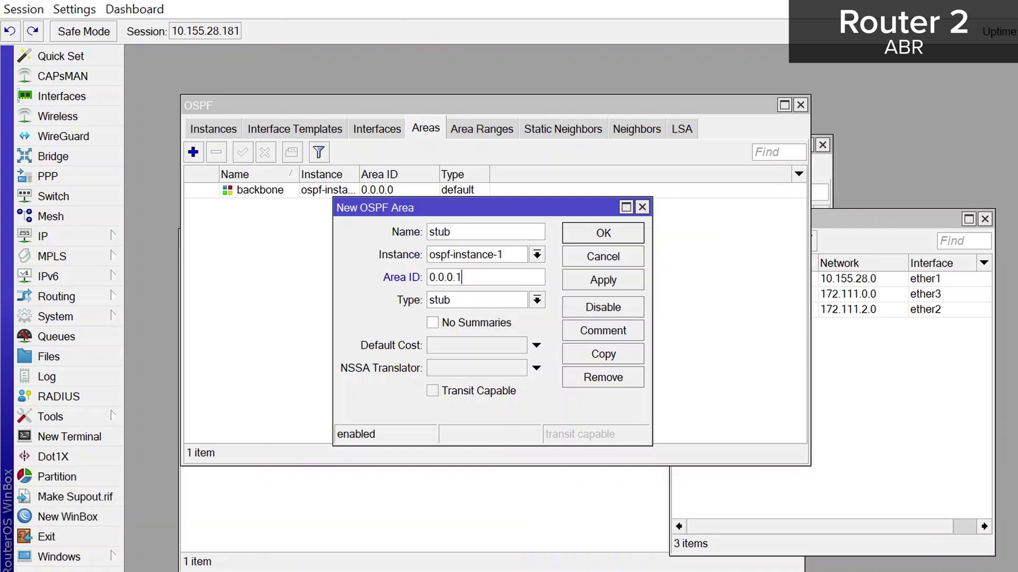
text(1)
click(609, 281)
click(604, 233)
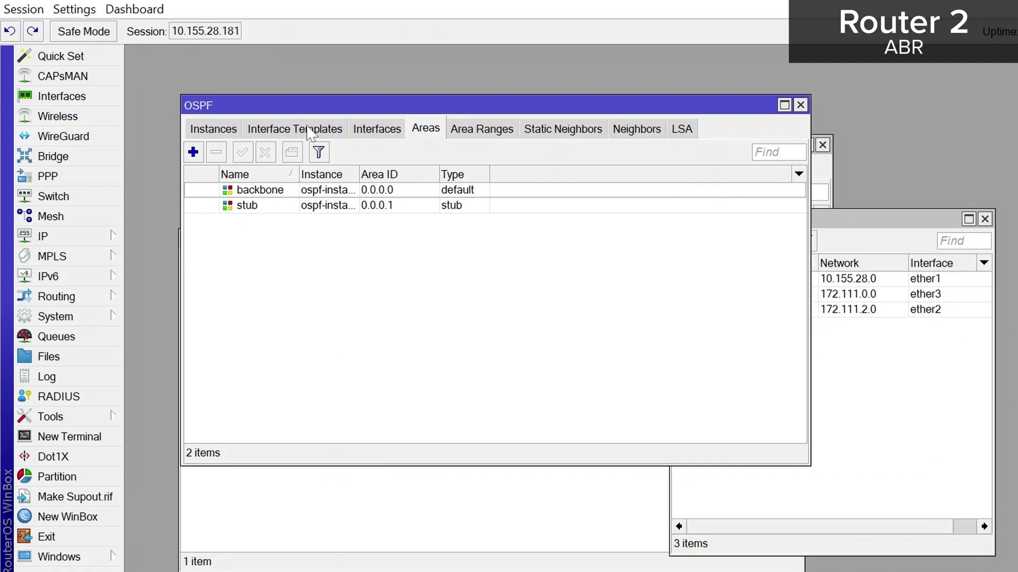
Add an interface template placing ether3 in the backbone area on Router 2
click(310, 129)
click(193, 152)
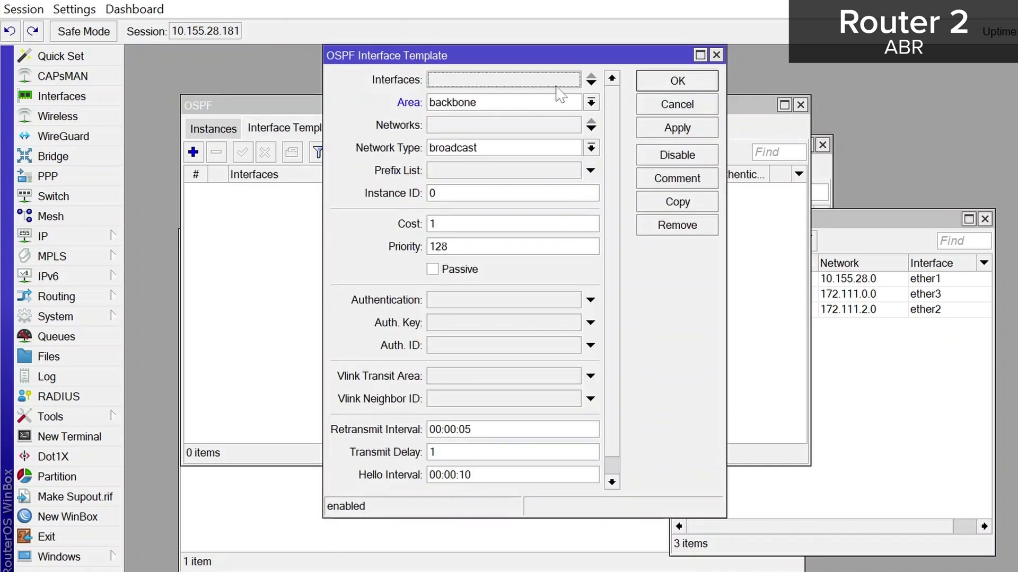
click(556, 81)
click(573, 80)
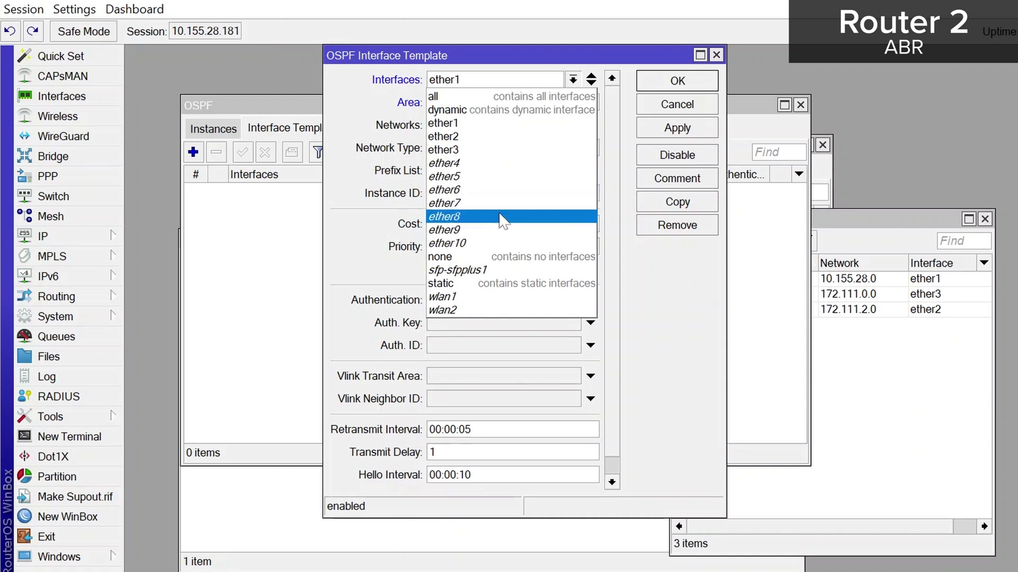
click(480, 157)
click(676, 127)
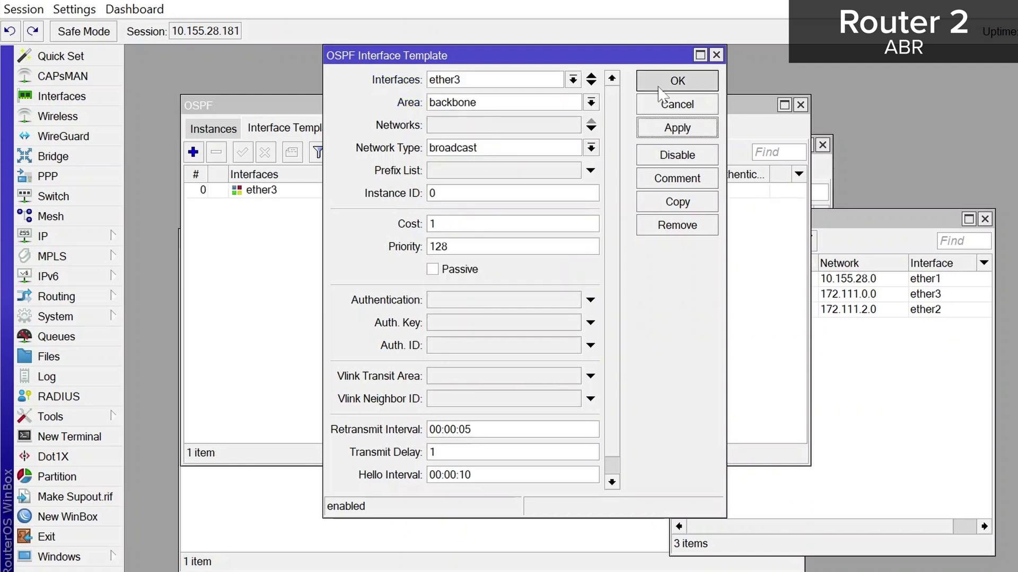
click(561, 106)
Add a second interface template placing ether2 in the stub area
click(193, 152)
click(551, 81)
click(573, 80)
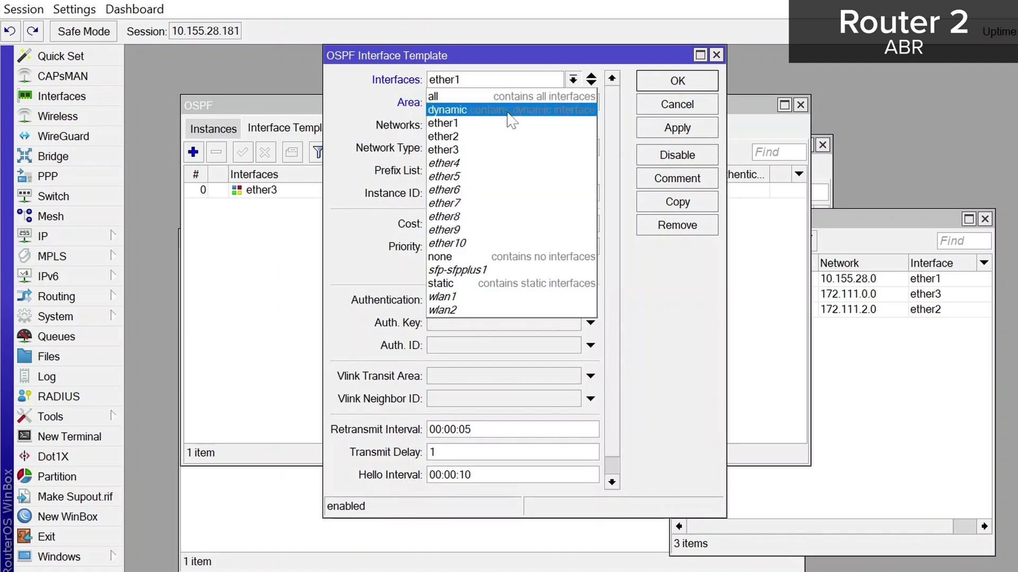
click(480, 137)
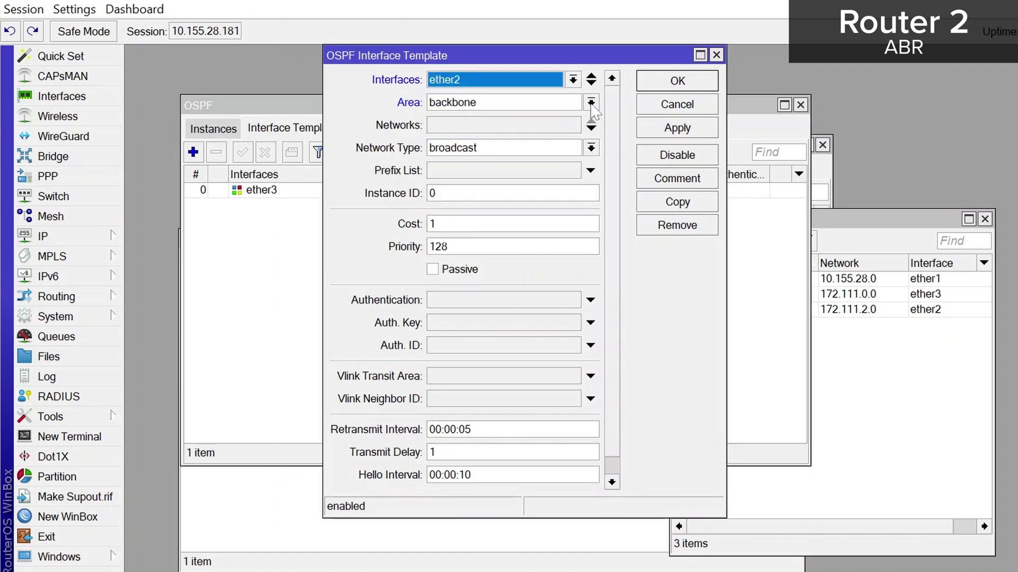
click(590, 103)
click(539, 132)
click(709, 128)
click(702, 82)
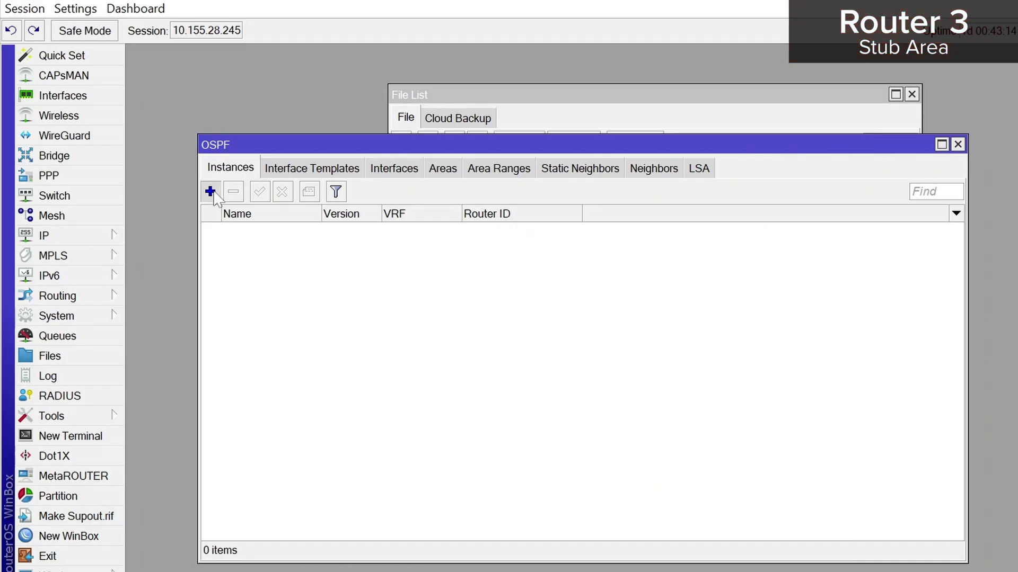
Create ospf-instance-1 on Router 3 and open its still-empty OSPF areas list
click(210, 192)
click(866, 132)
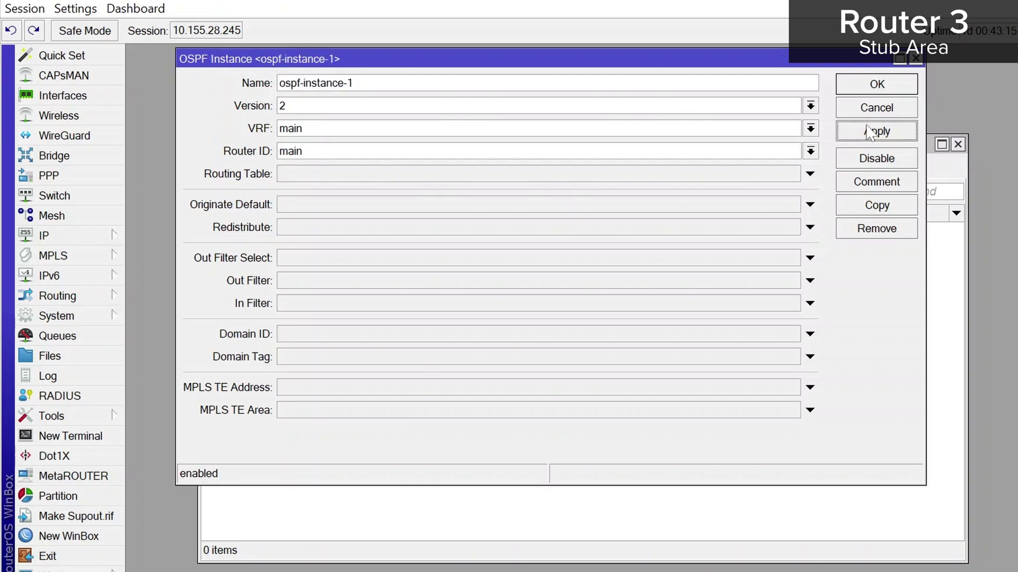
click(872, 85)
click(444, 168)
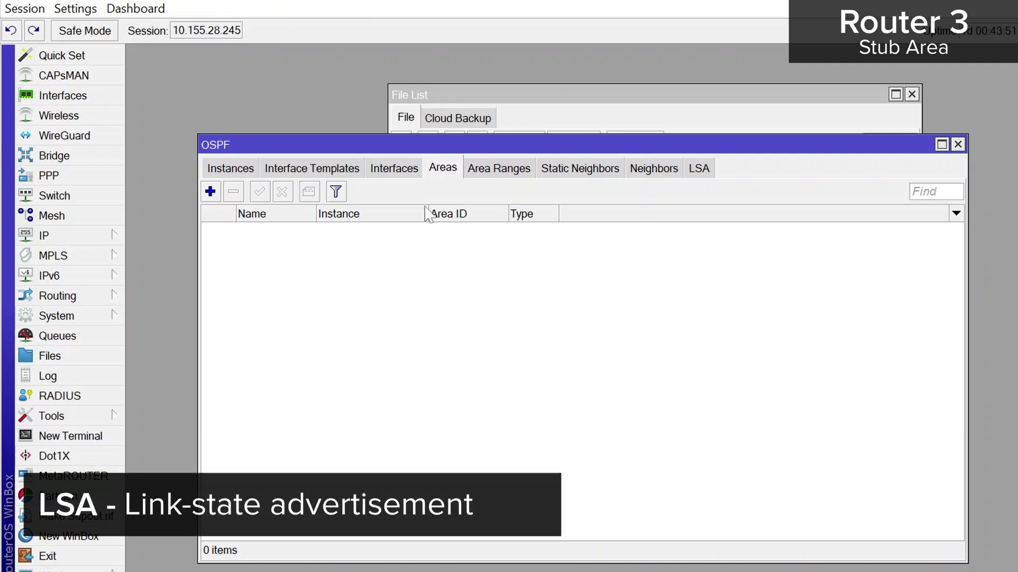
Add a stub-type area named 'stub' with ID 0.0.0.1 on Router 3
click(210, 192)
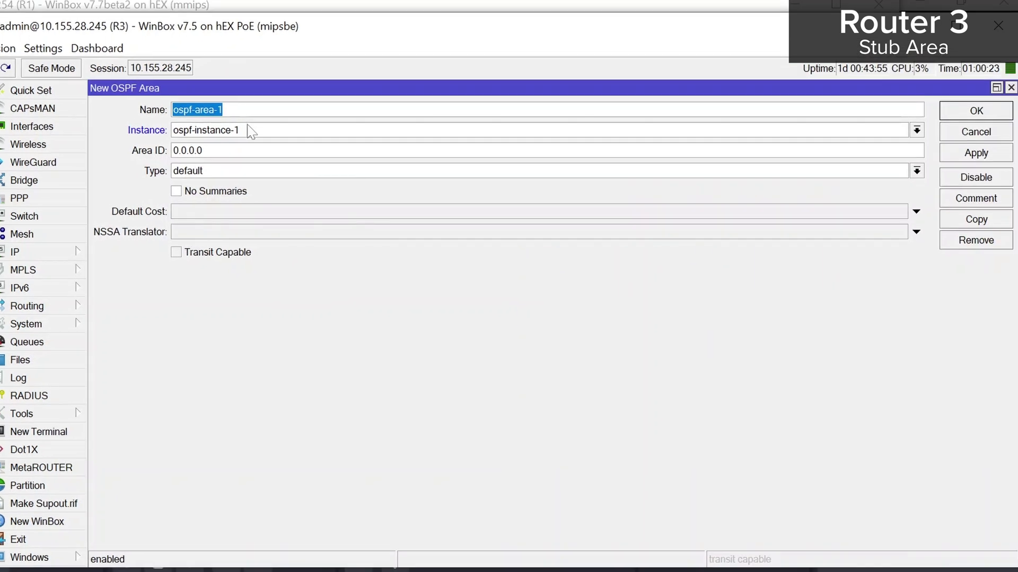
click(212, 150)
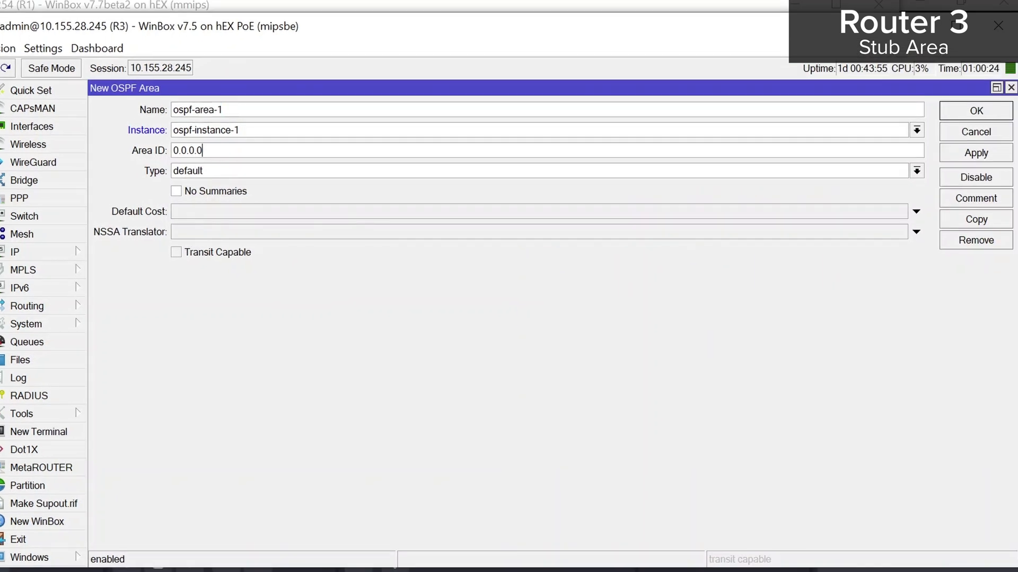
key(shift+Tab)
key(shift+Tab)
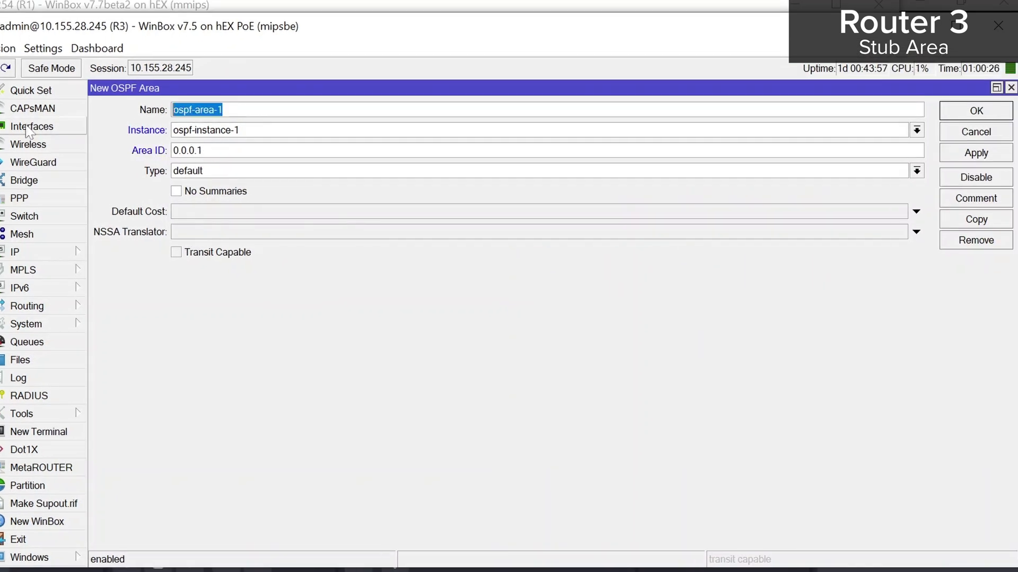
text(stub)
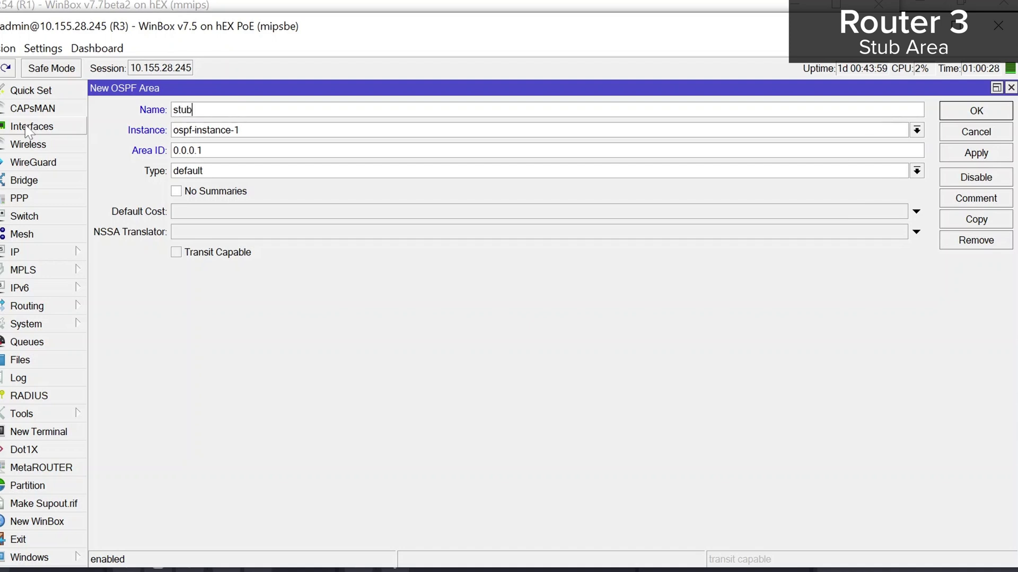
click(916, 171)
click(922, 211)
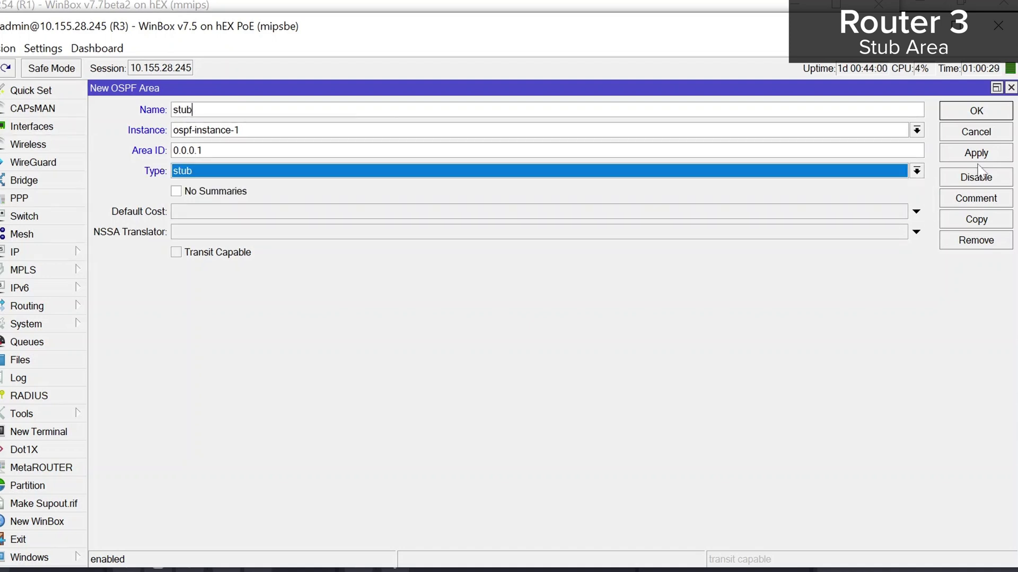
click(975, 110)
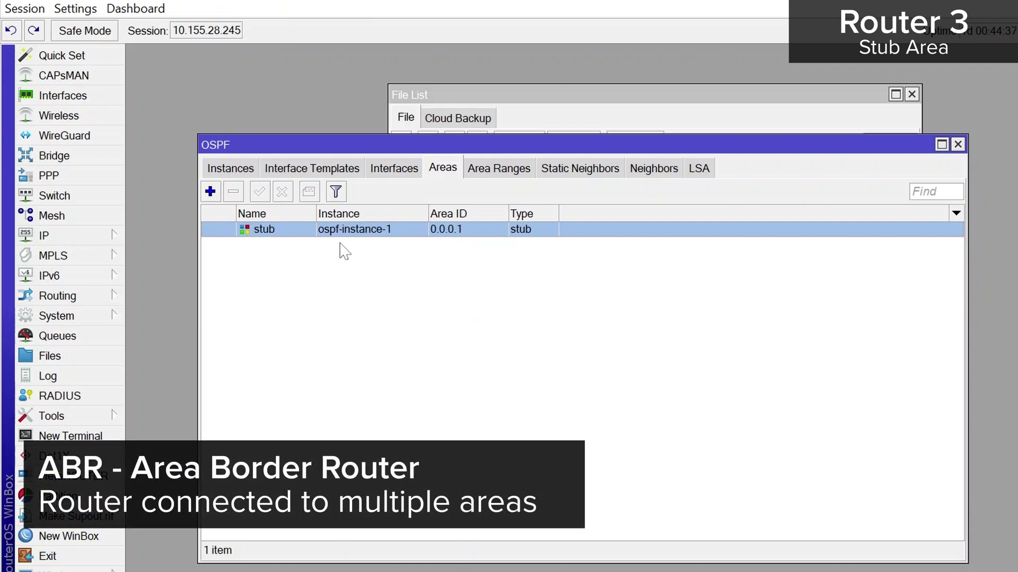
Add an interface template assigning ether5 to the stub area
click(302, 169)
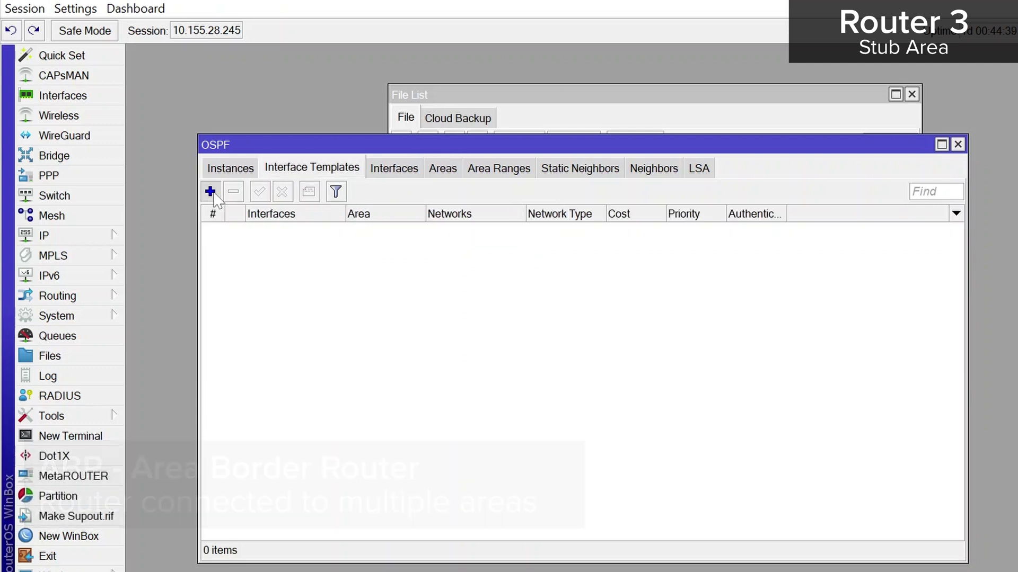
click(210, 191)
click(595, 80)
click(698, 79)
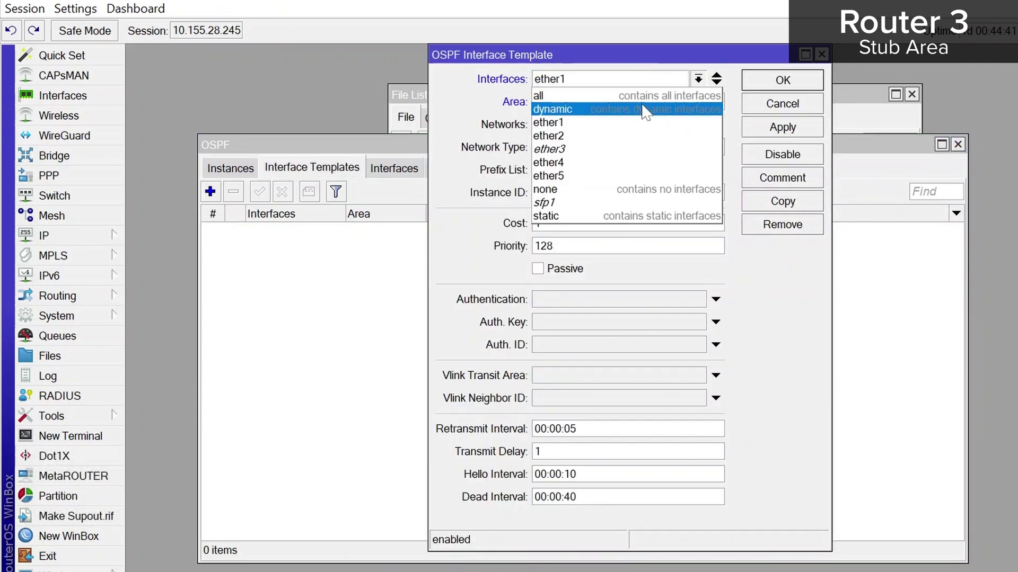
click(616, 171)
click(801, 132)
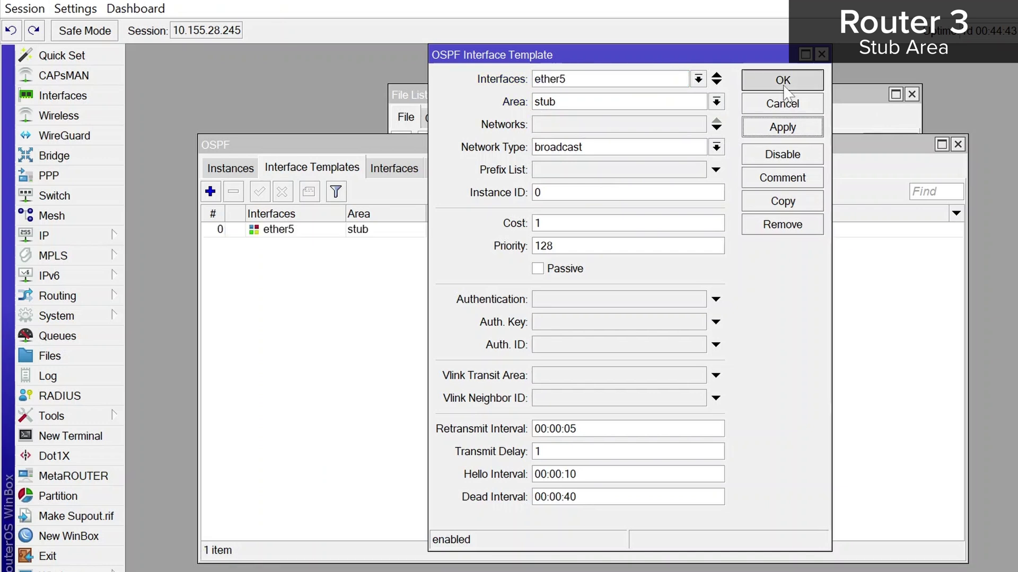
click(780, 81)
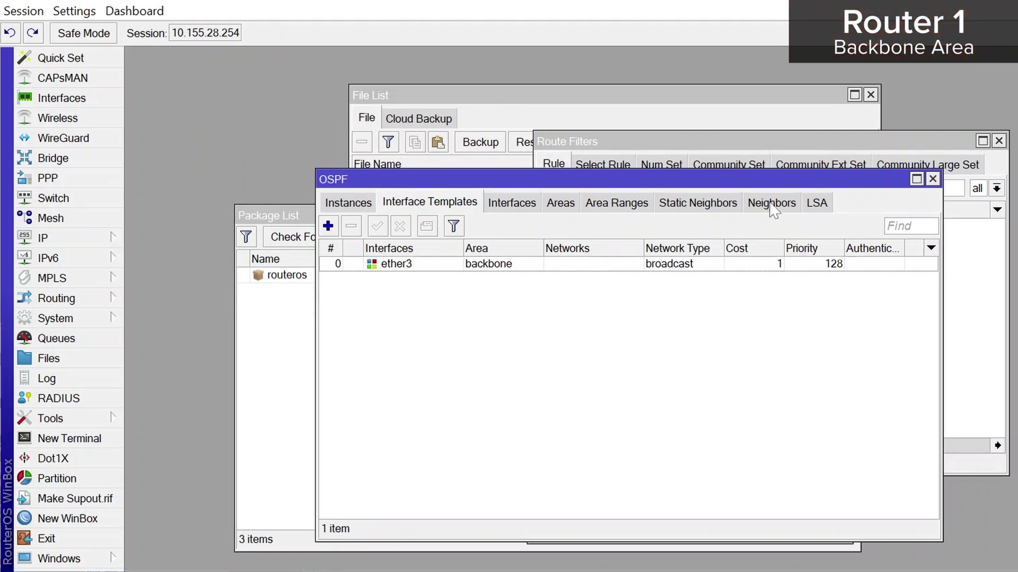
Review Router 1's OSPF neighbors and LSAs, selecting the 192.168.1.1 router LSA
click(771, 205)
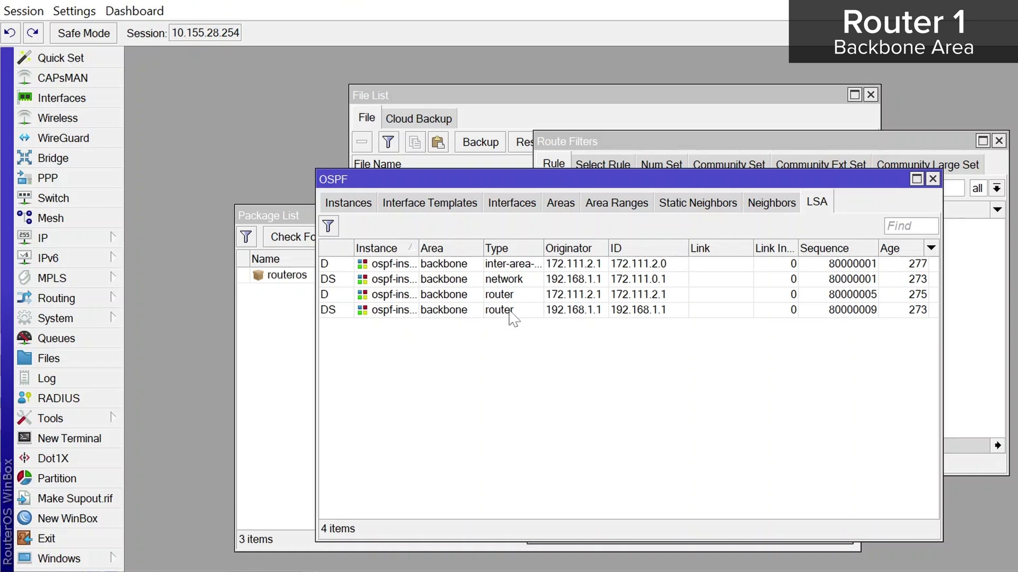
click(478, 312)
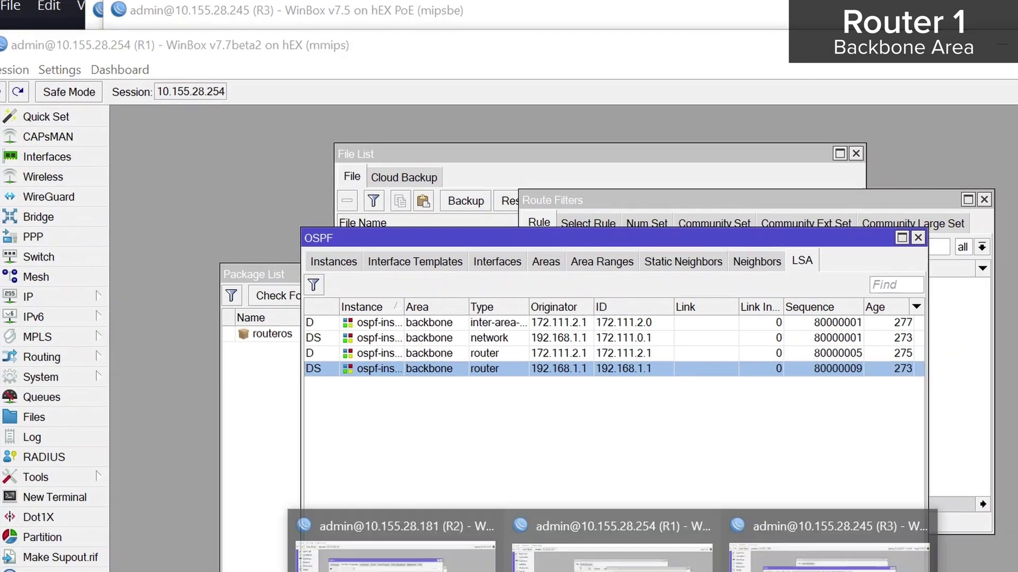
On Router 2, view the LSA list and select the 192.168.1.1 router LSA, then check Router 3's LSAs
mouse_move(371, 546)
click(318, 538)
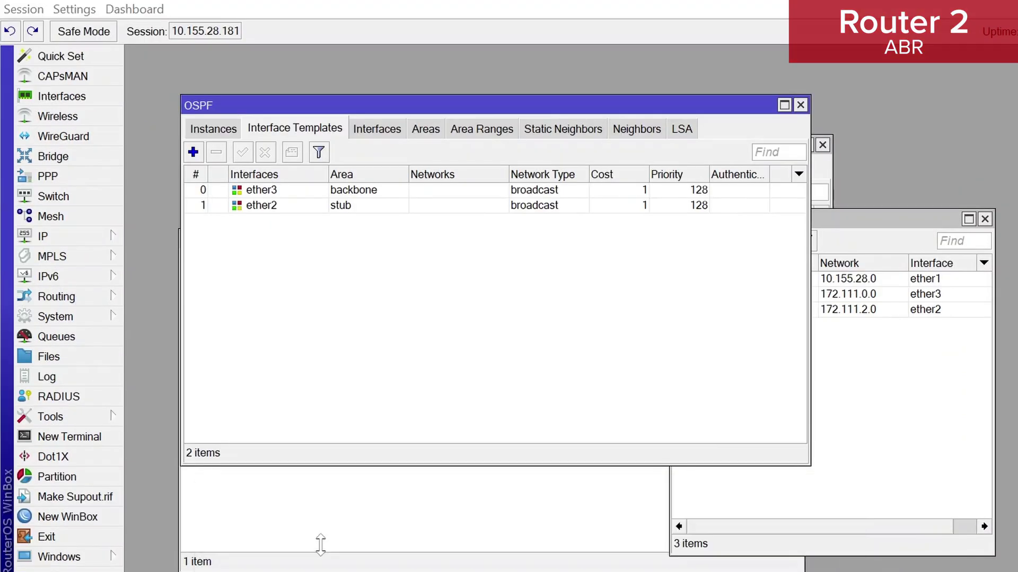
click(683, 130)
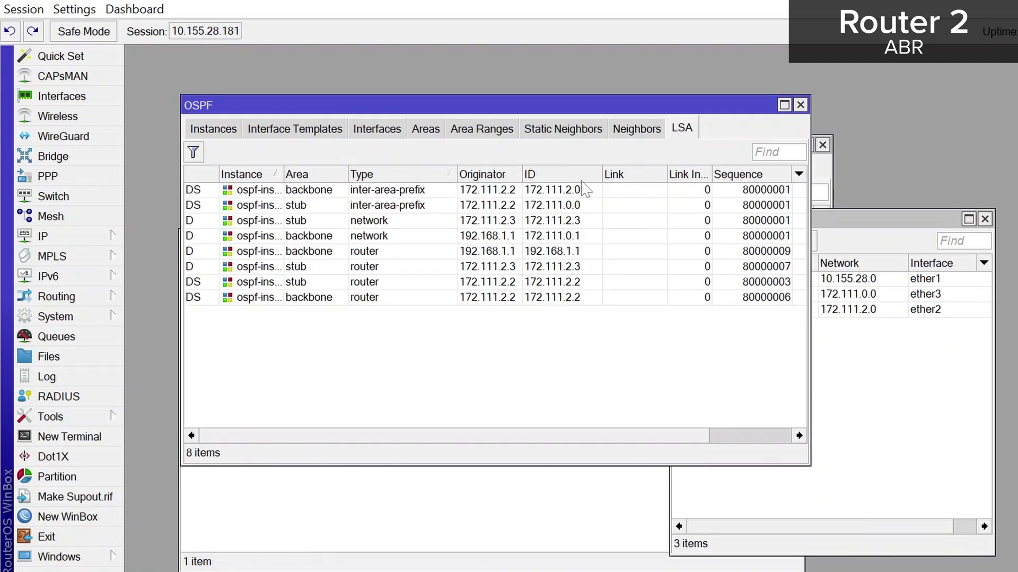
click(585, 258)
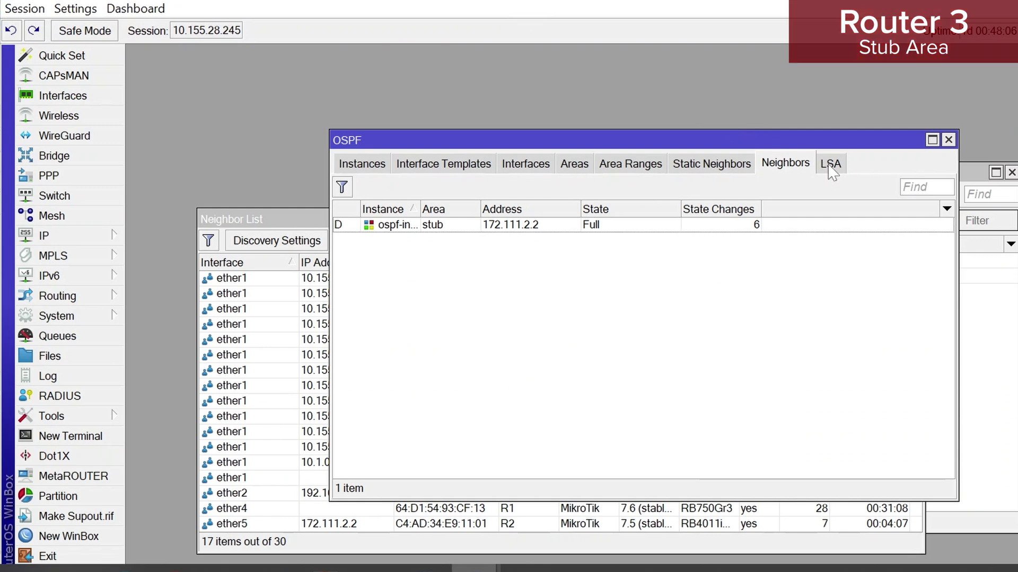
click(829, 163)
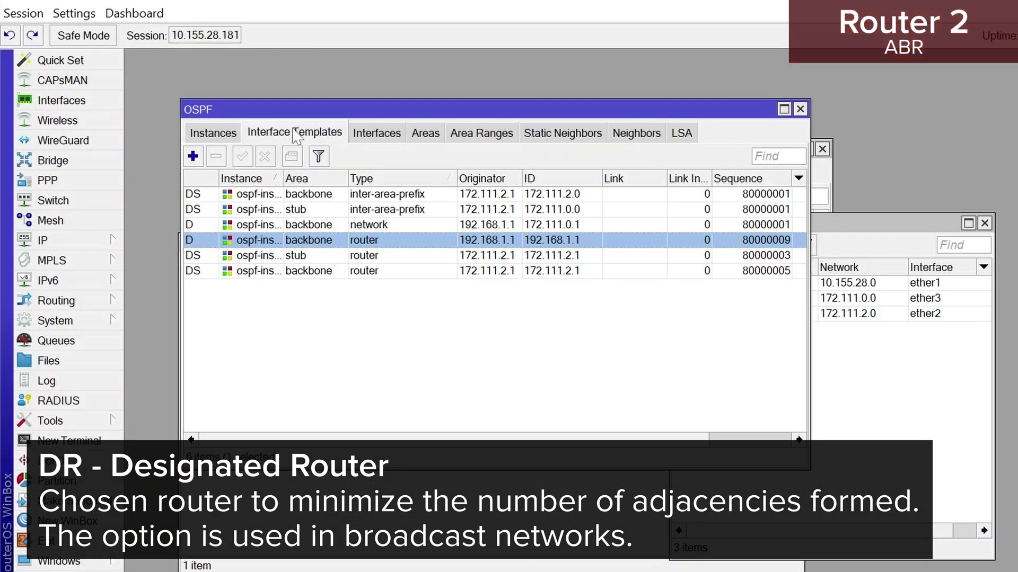
click(295, 133)
click(644, 134)
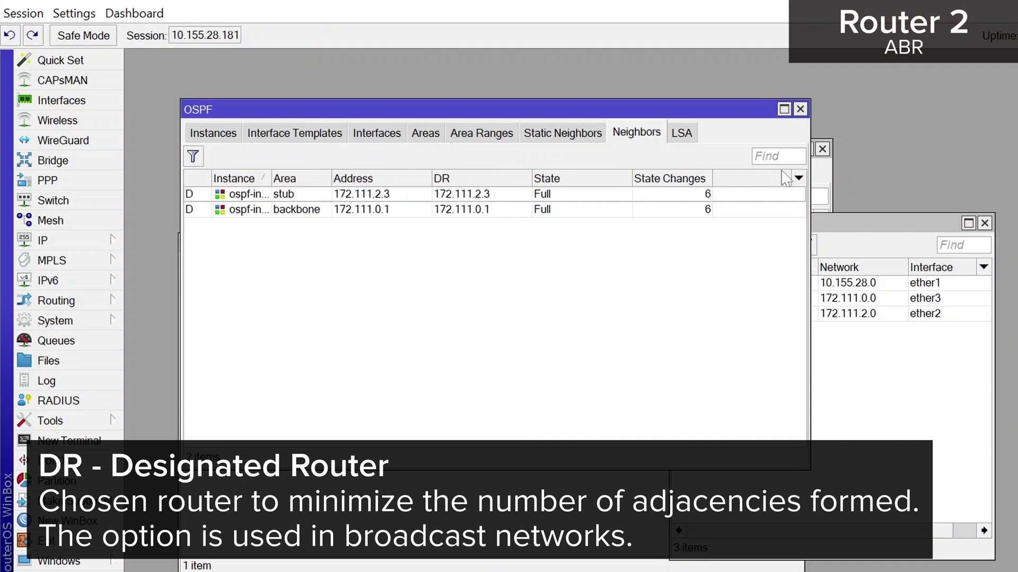
click(799, 178)
click(863, 267)
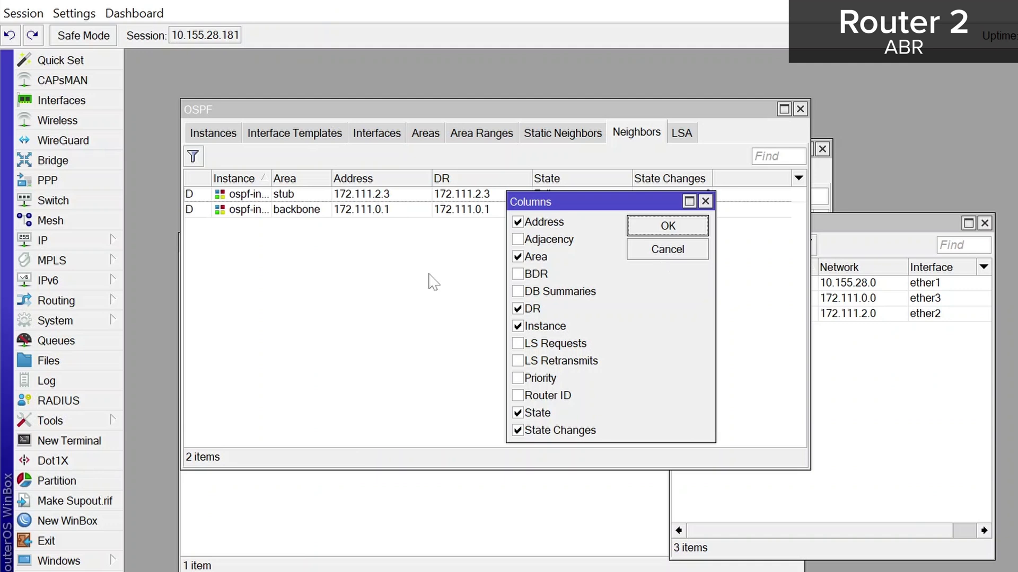
click(666, 227)
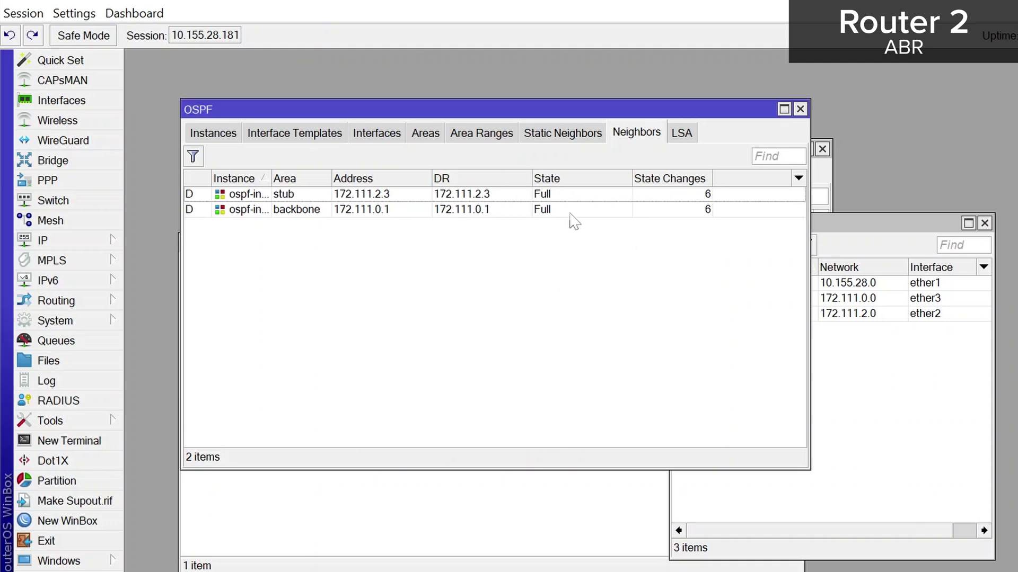
click(487, 211)
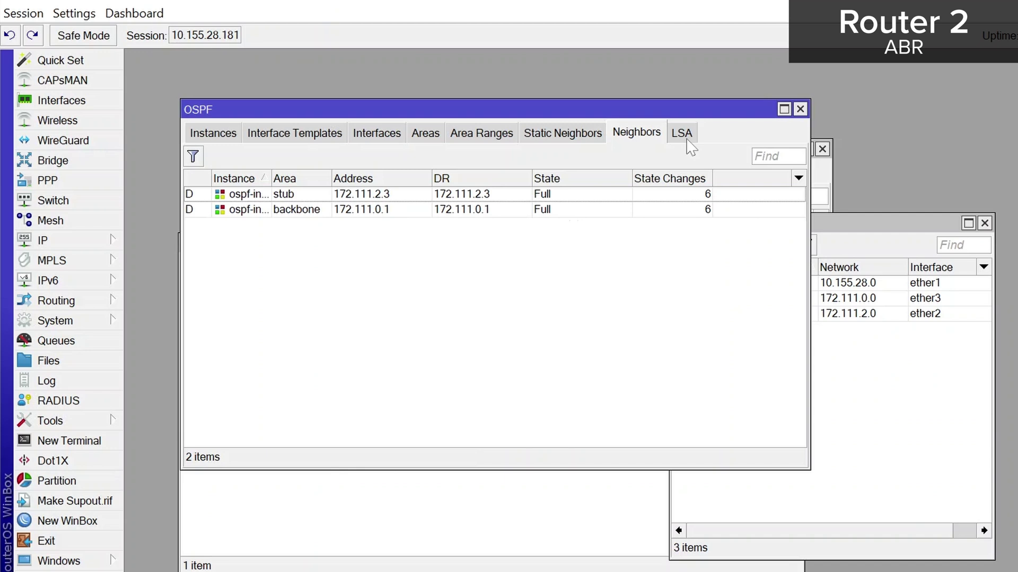
Return to Router 2's LSA list and select the backbone network LSA
click(684, 136)
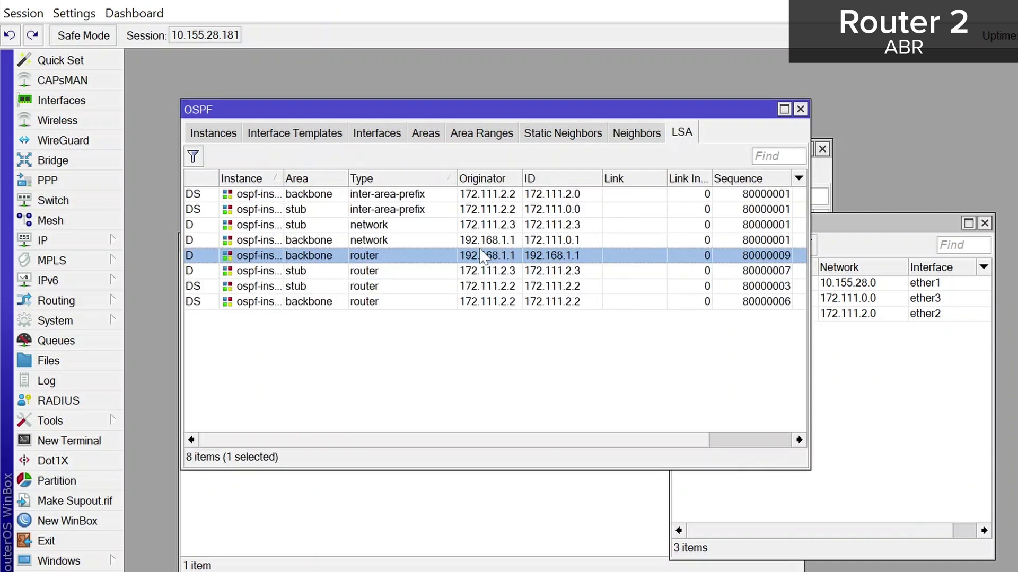
click(382, 243)
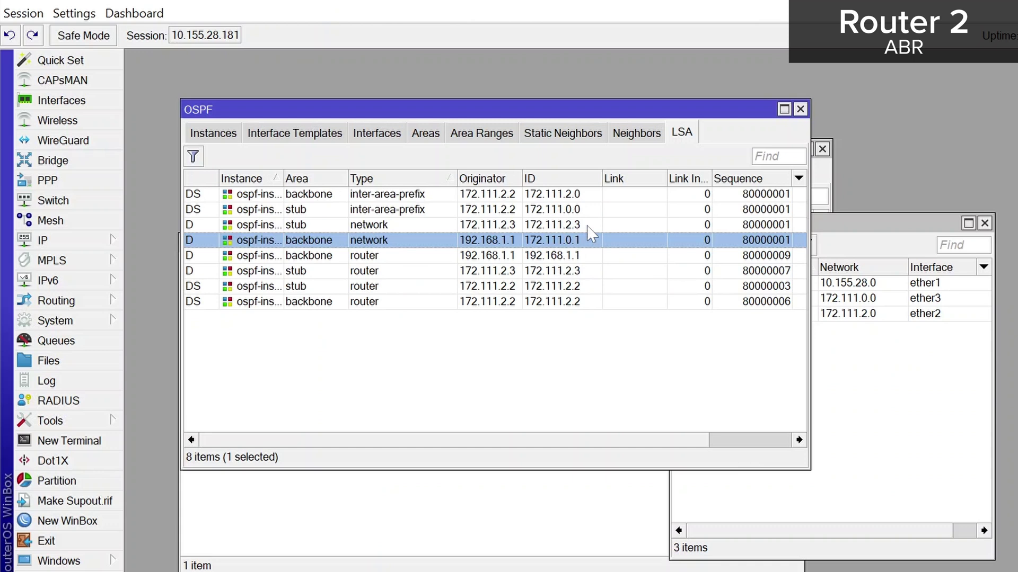
Enable No Summaries on Router 2's stub area 0.0.0.1, then recheck the LSA list
click(426, 133)
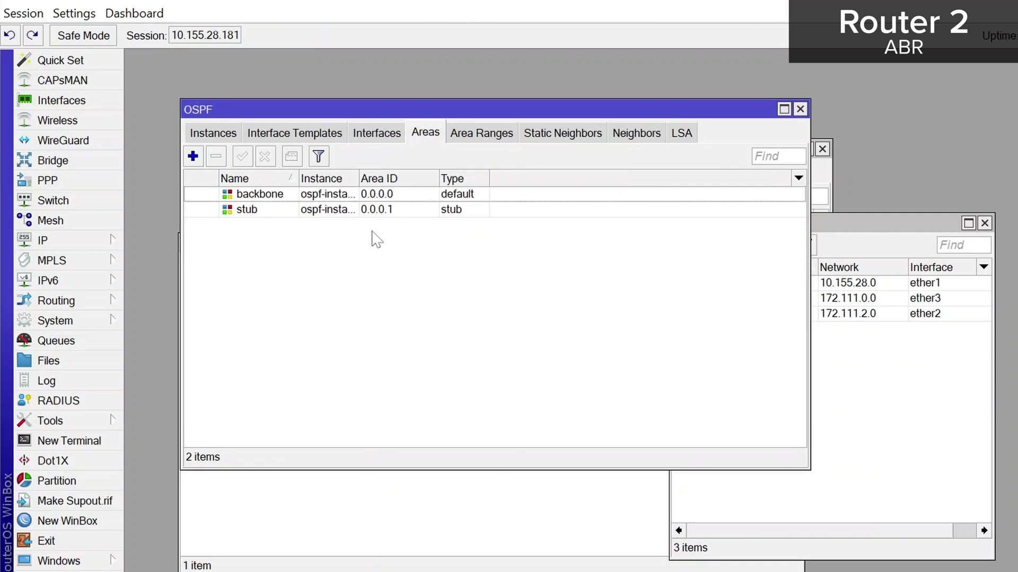
double_click(381, 212)
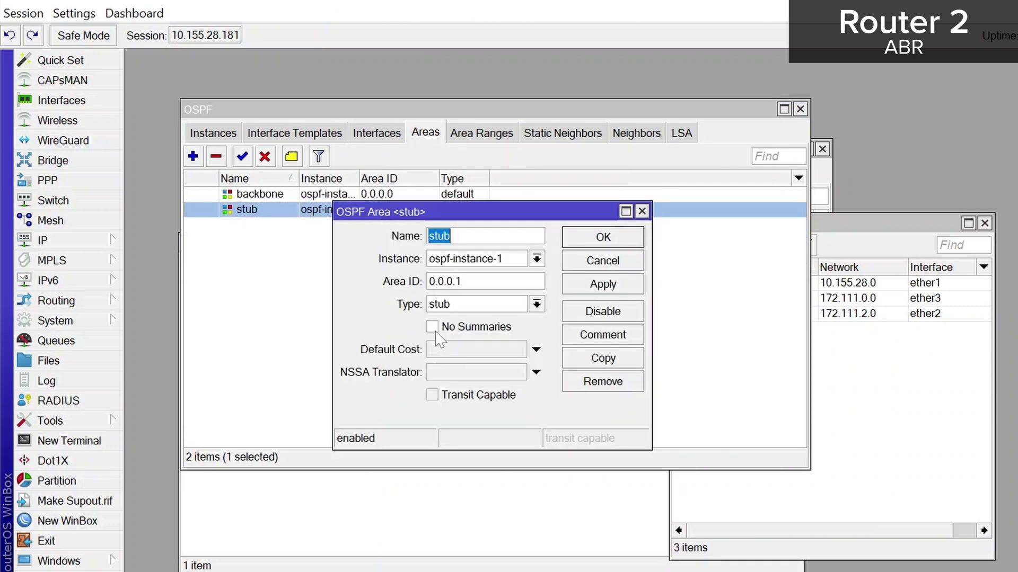
click(433, 328)
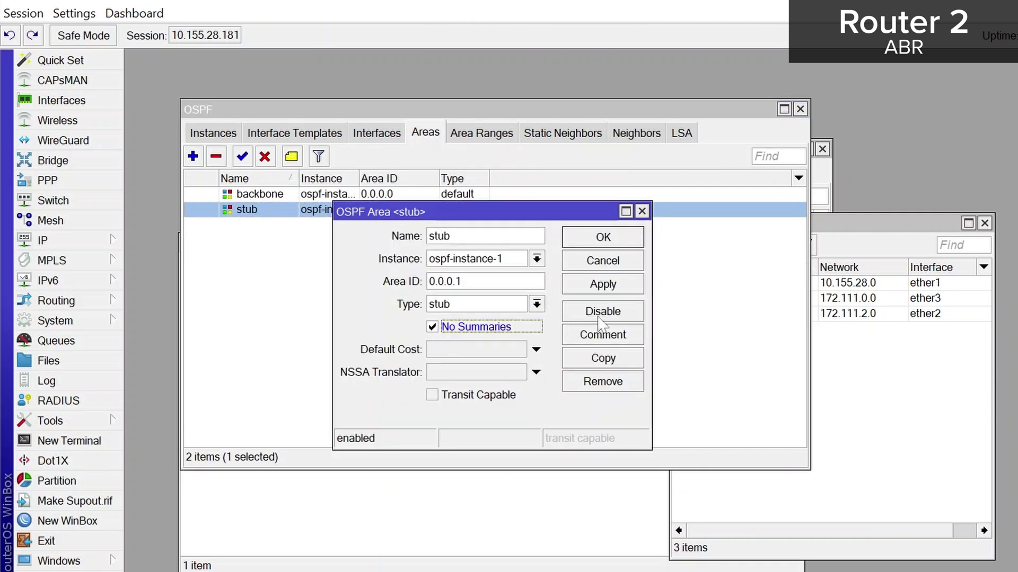
click(613, 292)
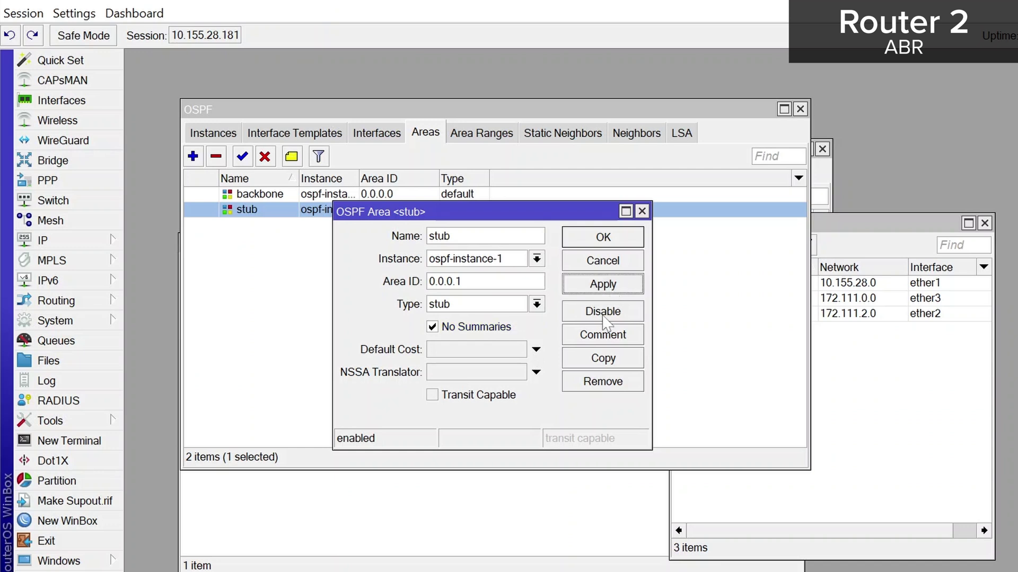
click(642, 211)
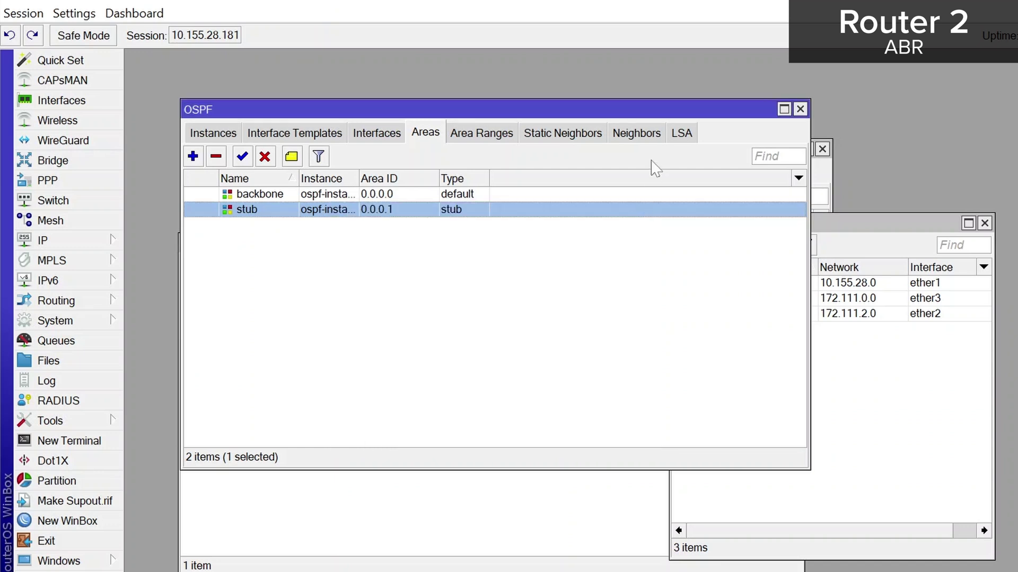
click(683, 134)
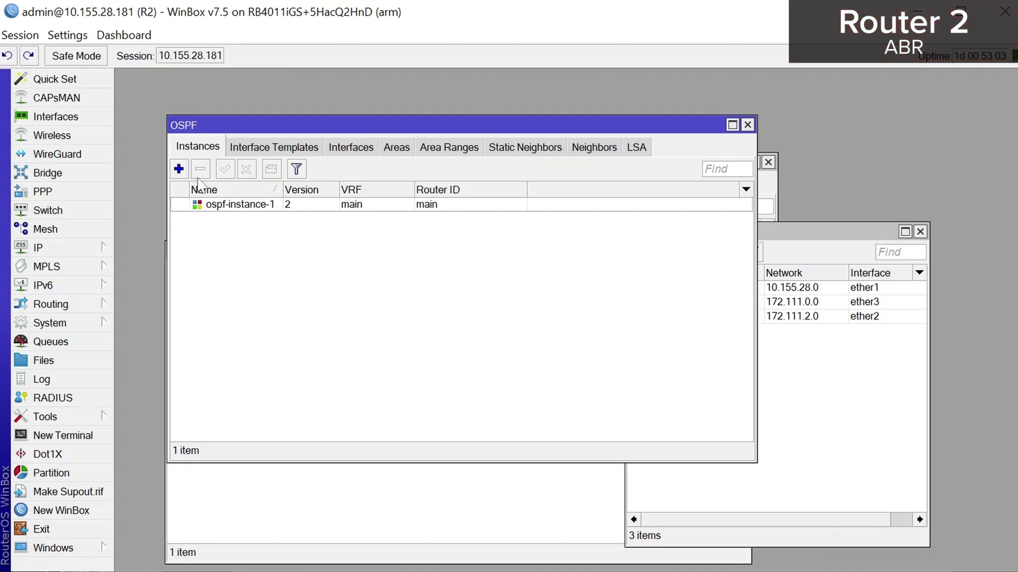
Set ospf-instance-1 to always originate a default route and redistribute static routes
double_click(228, 205)
click(234, 212)
click(729, 231)
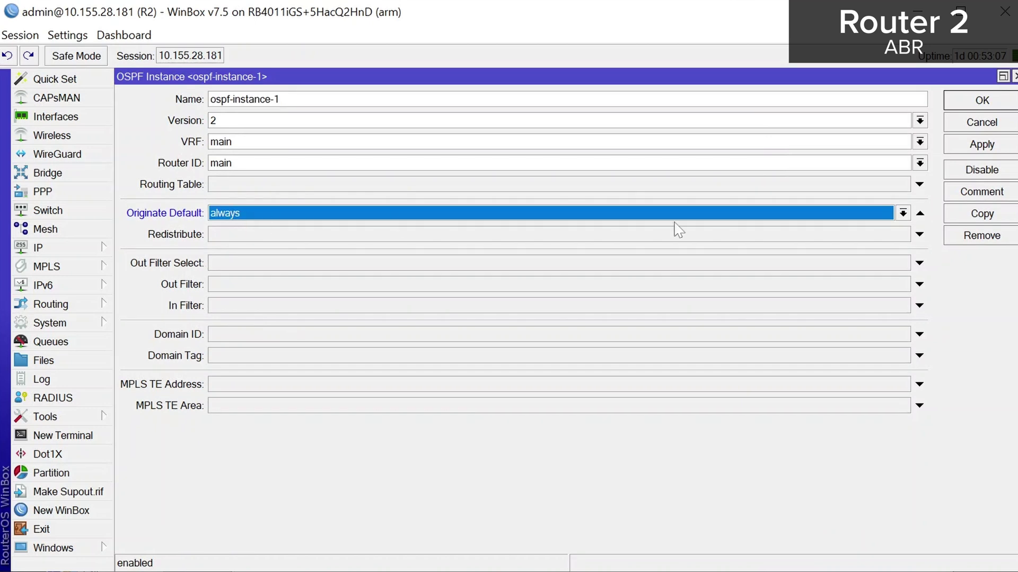
click(245, 234)
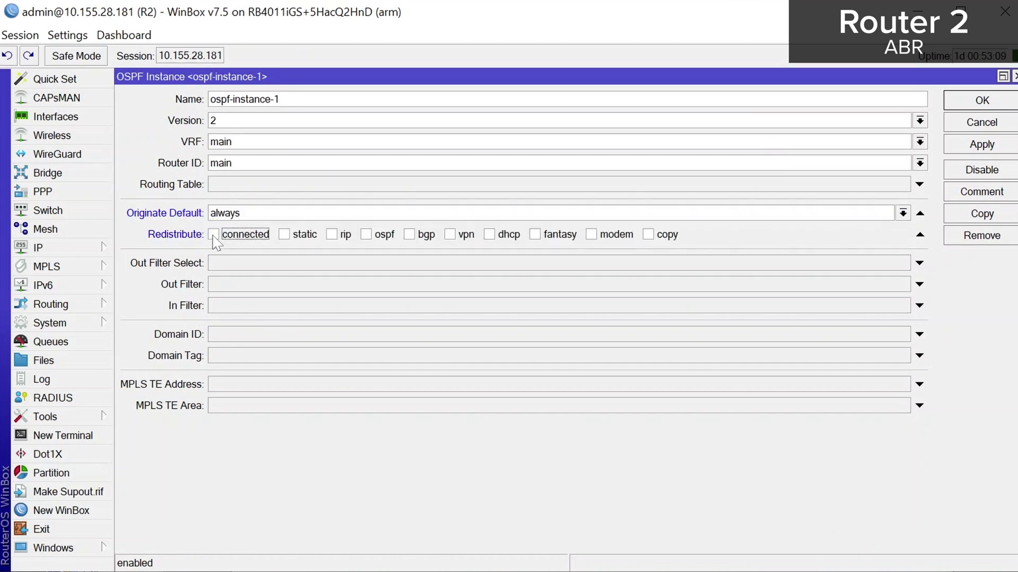
click(284, 235)
click(977, 145)
click(975, 104)
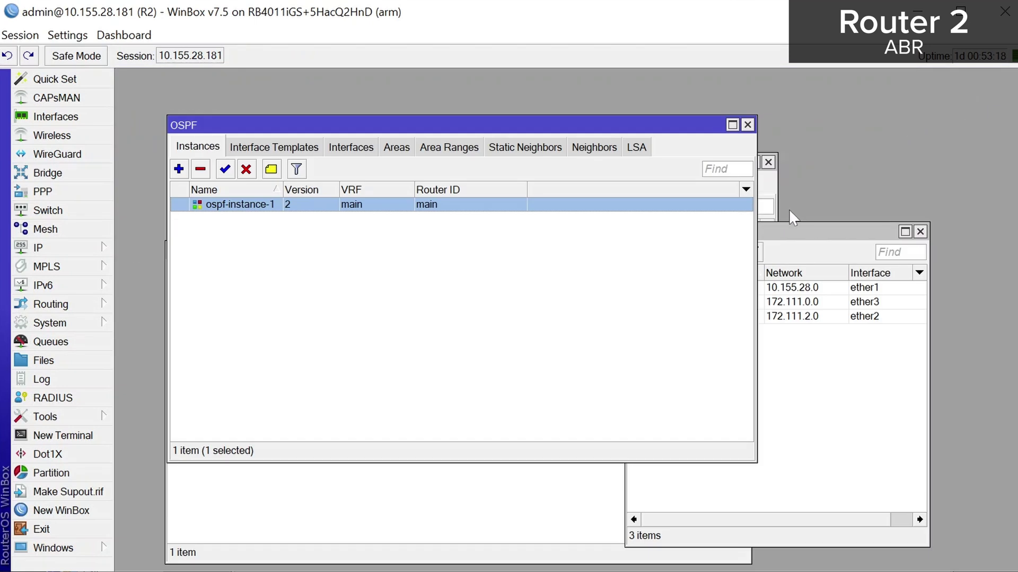
click(625, 153)
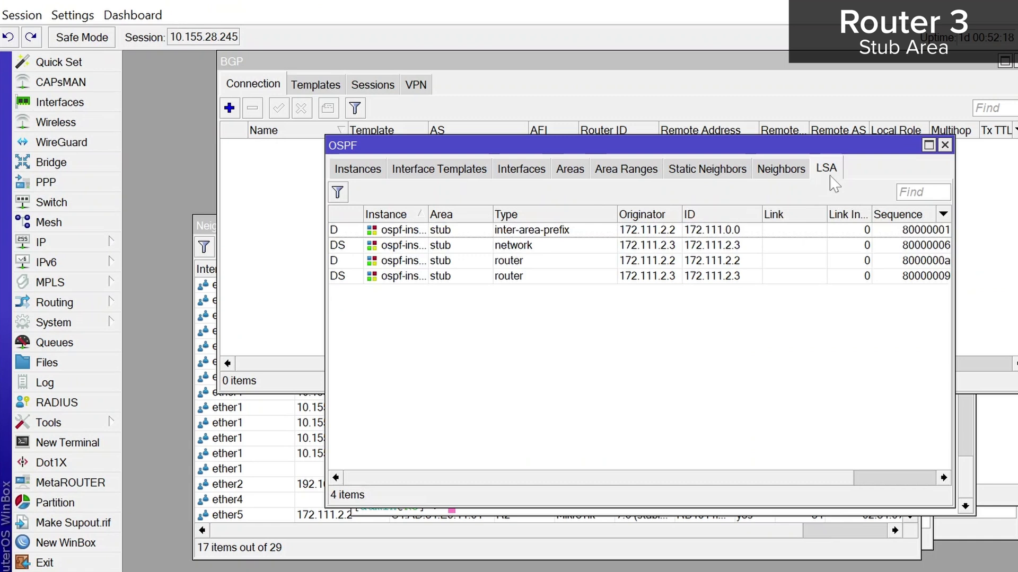
Bring Router 2's WinBox session back to the front
click(216, 477)
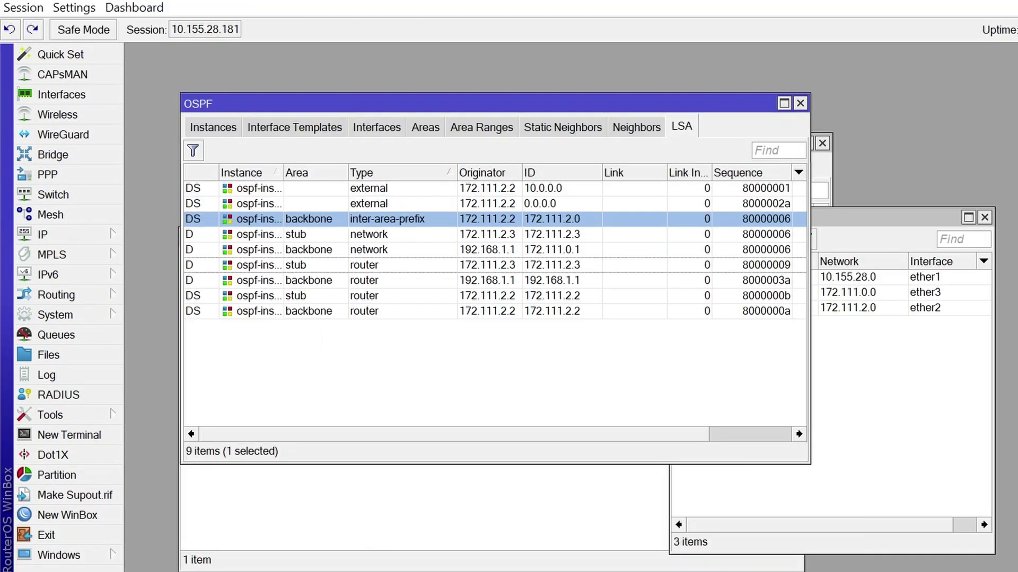
Give Router 2's stub area 0.0.0.1 a Default Cost of 1
click(466, 129)
click(427, 128)
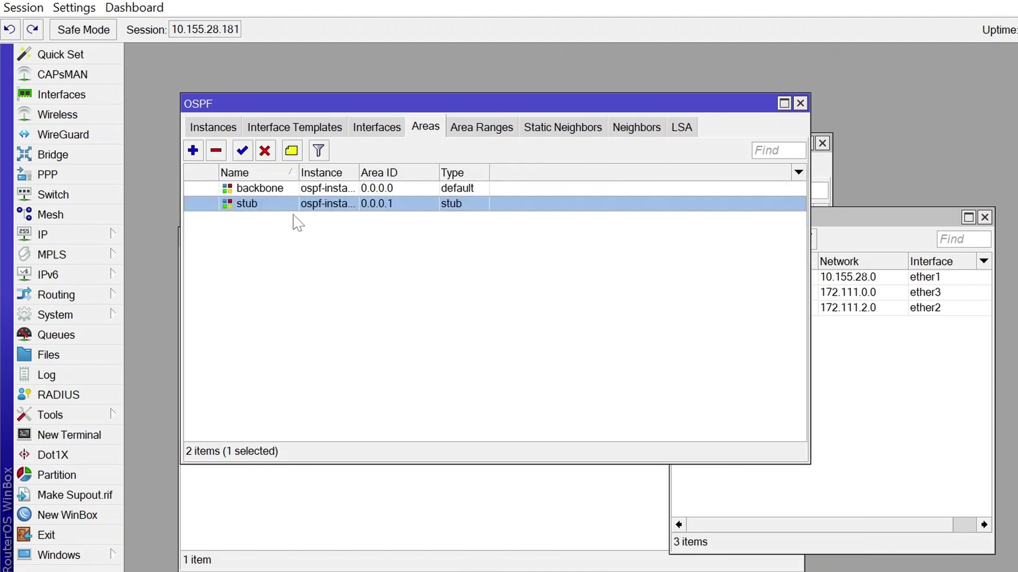
double_click(308, 206)
double_click(442, 344)
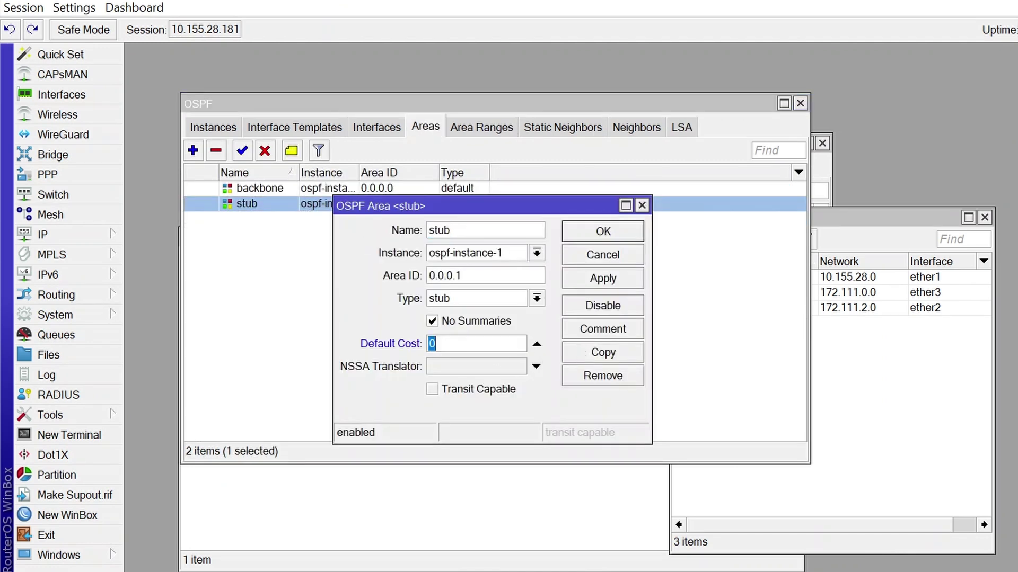
text(1)
click(619, 279)
click(618, 239)
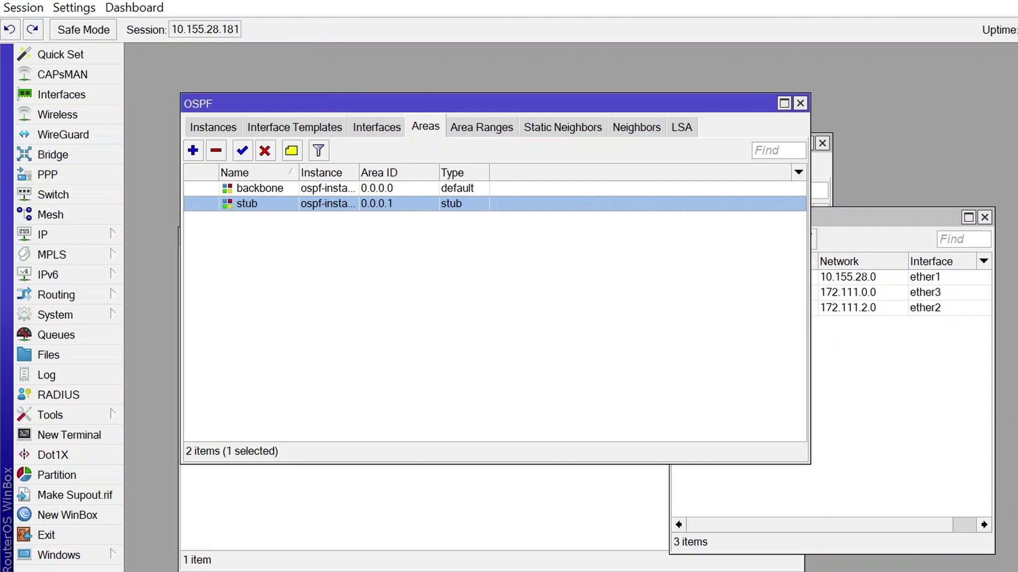
mouse_move(741, 570)
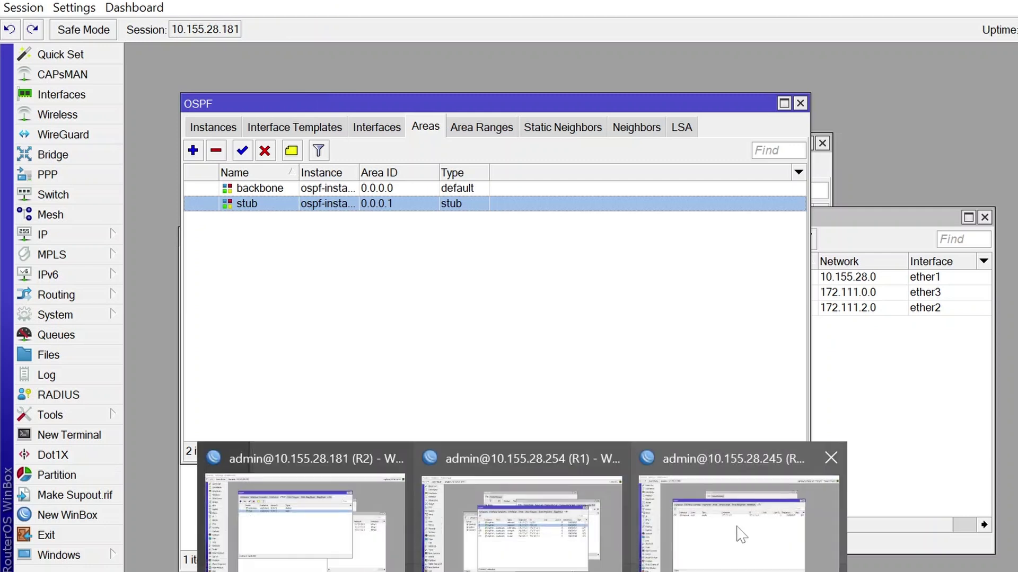
Review Router 3's OSPF neighbors and link-state database
click(741, 534)
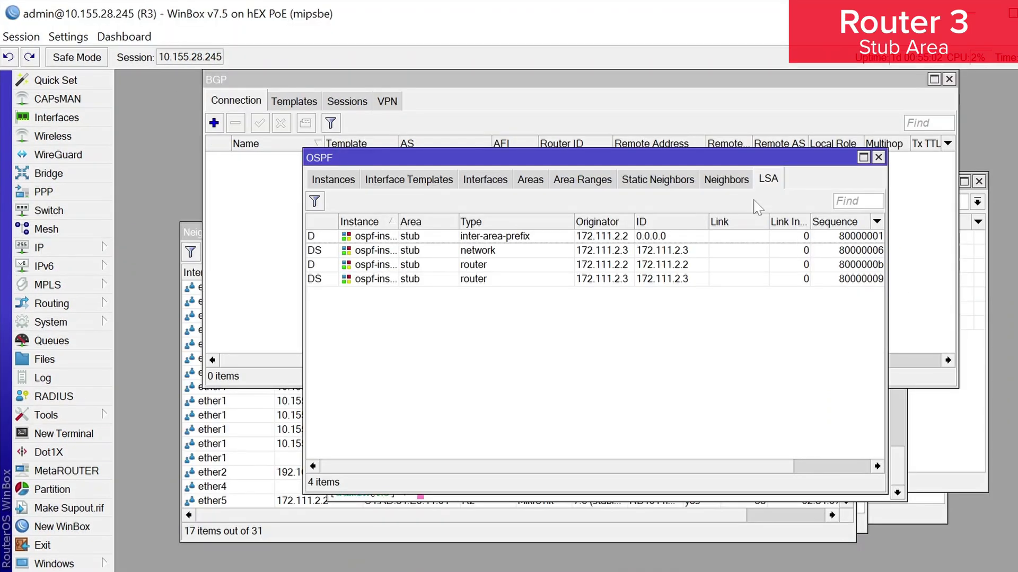
click(736, 181)
click(765, 185)
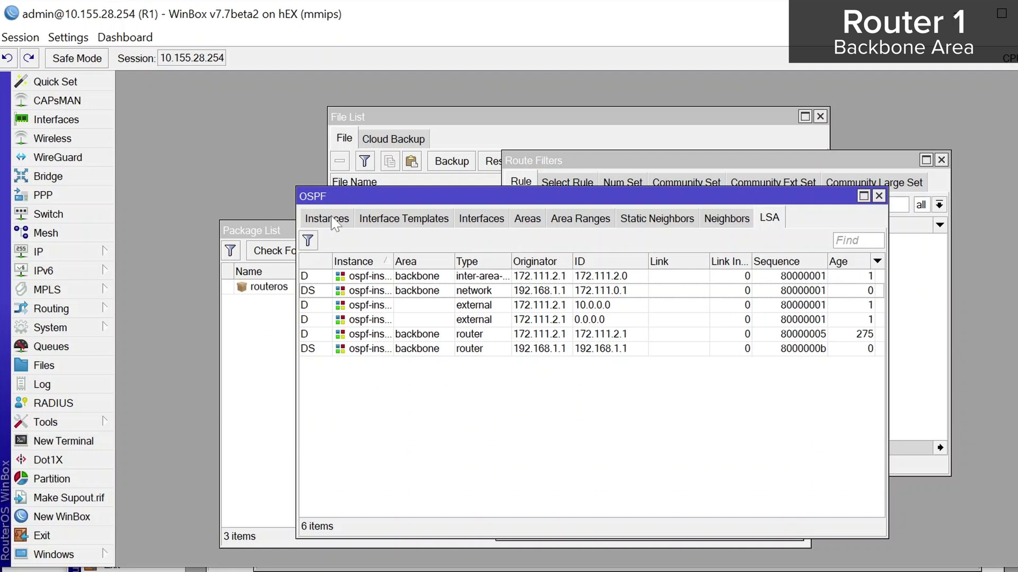
Add an OSPF version 3 instance, ospf-instance-2, on Router 1
click(329, 219)
click(308, 241)
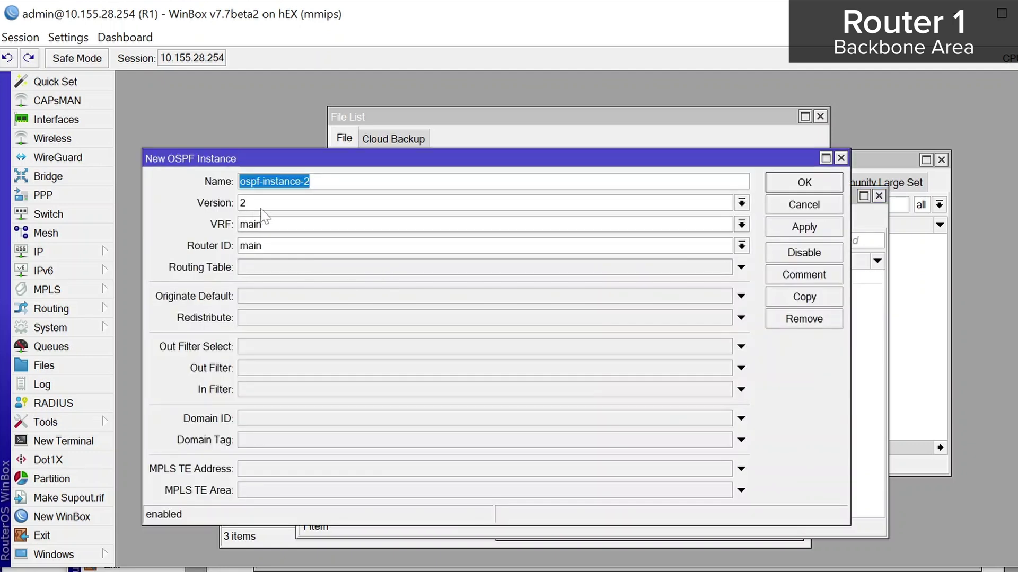
click(267, 207)
click(278, 232)
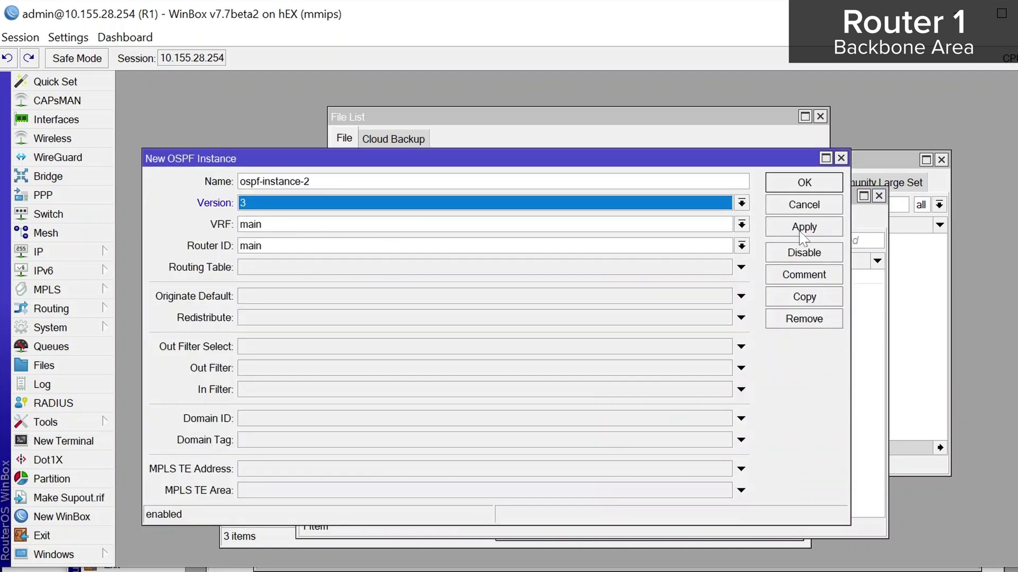
click(804, 230)
click(804, 186)
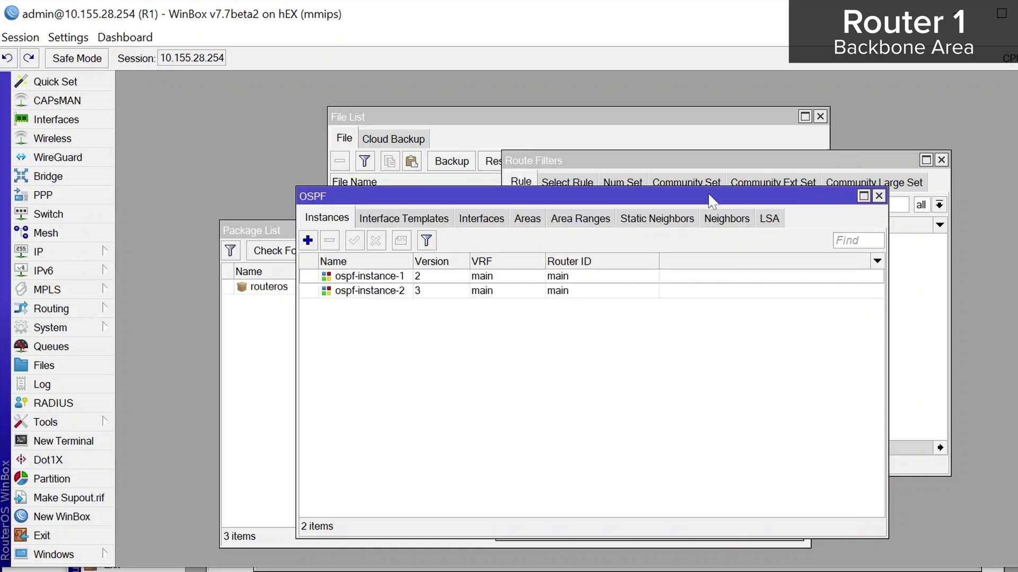
Add area ospf-area-1 attached to ospf-instance-2
click(534, 219)
click(307, 240)
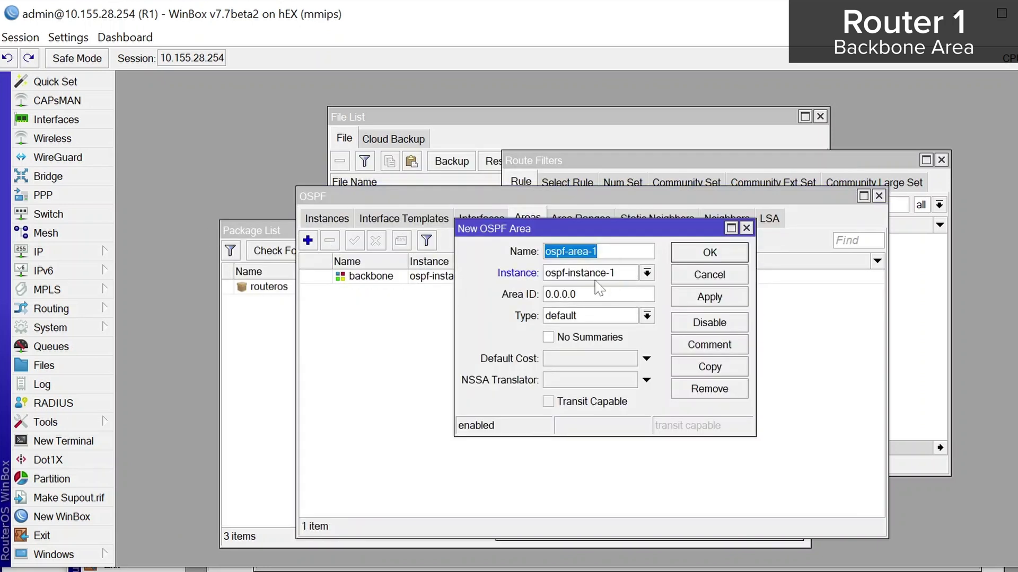
click(646, 273)
click(621, 298)
click(707, 298)
click(709, 254)
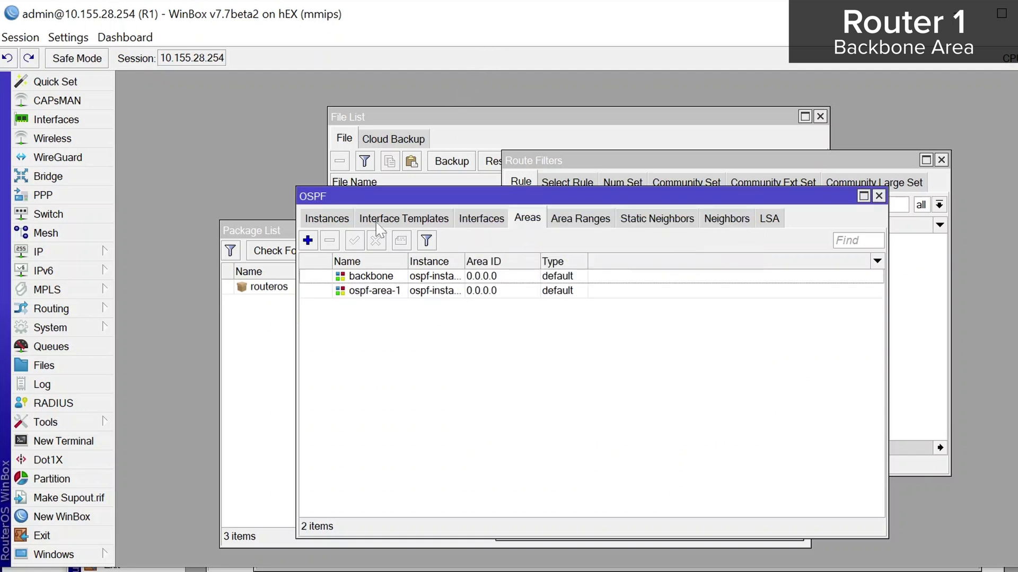
Add an ether3 interface template in ospf-area-1
click(408, 218)
click(308, 241)
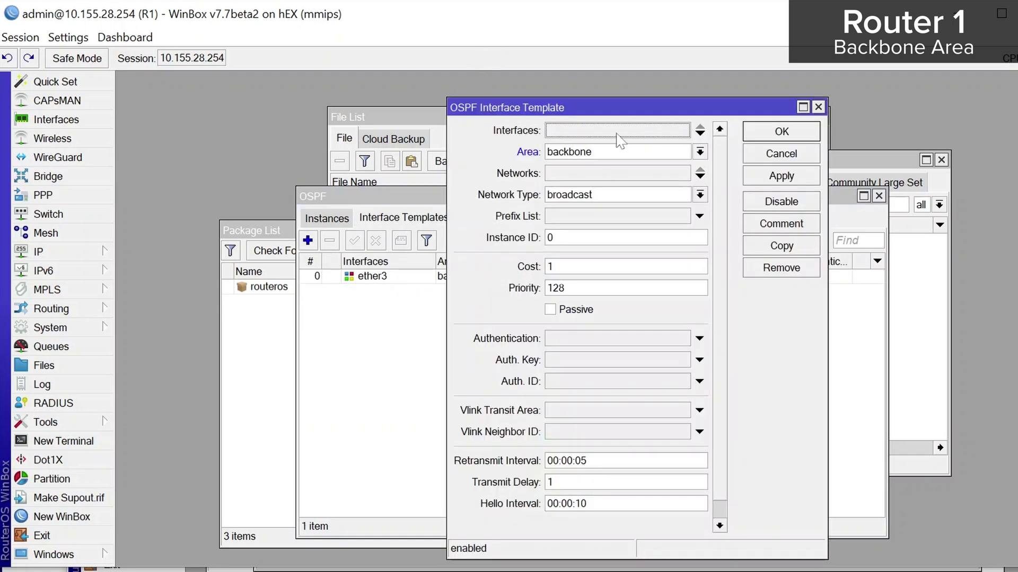
click(682, 131)
click(680, 132)
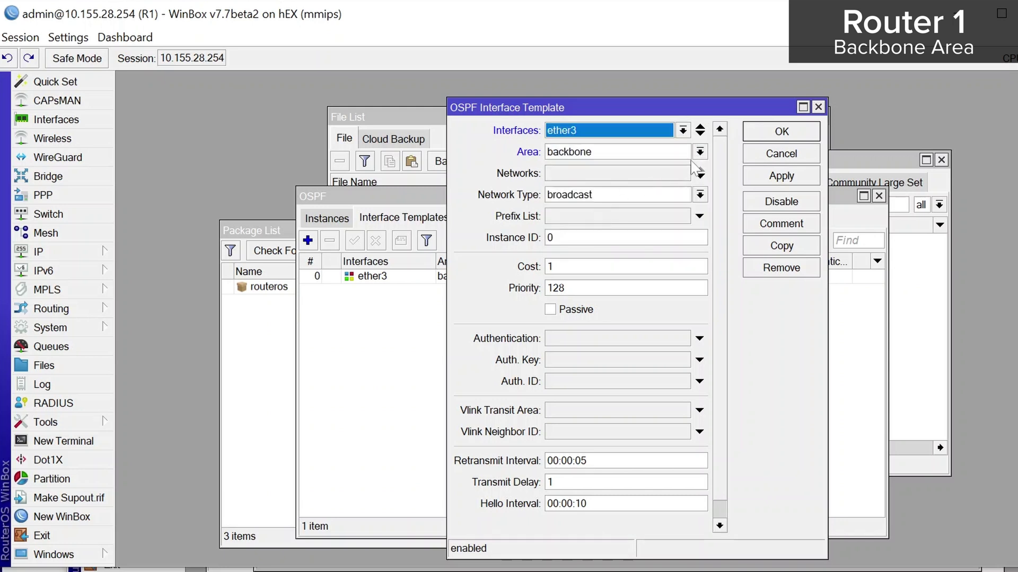
click(700, 151)
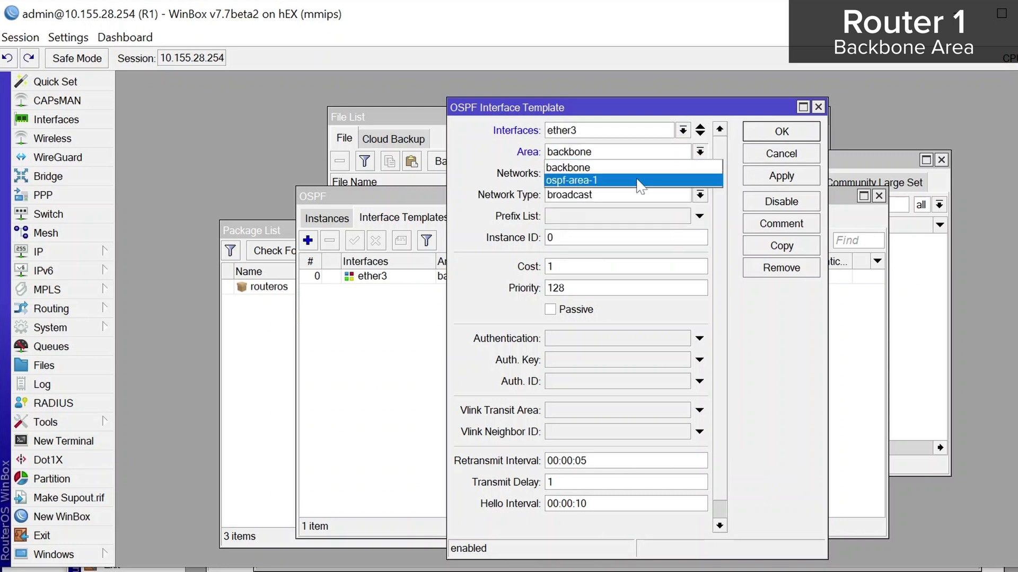
click(643, 180)
click(782, 176)
click(781, 132)
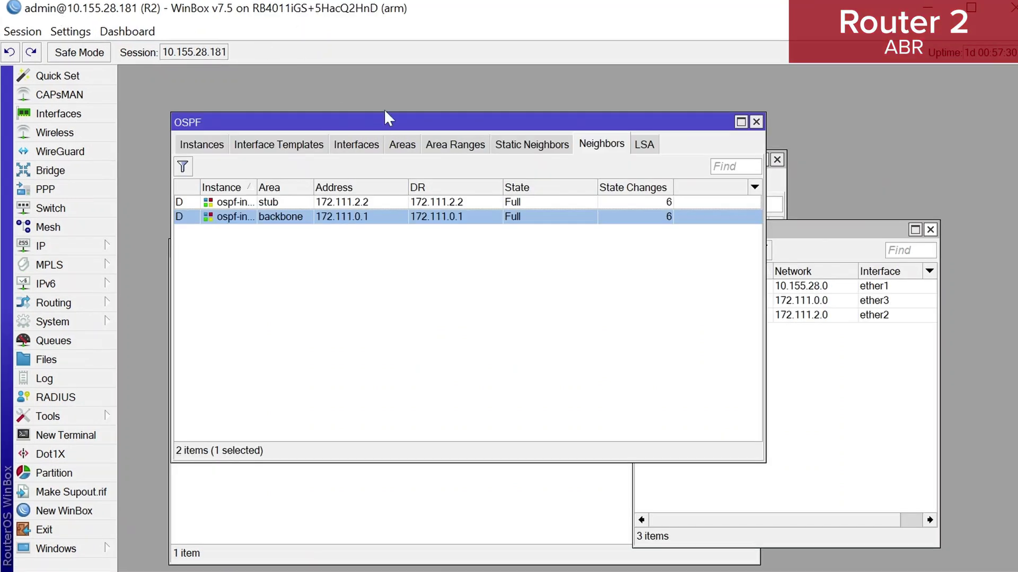
Create OSPF version 3 instance ospf-instance-2 on Router 2
click(209, 147)
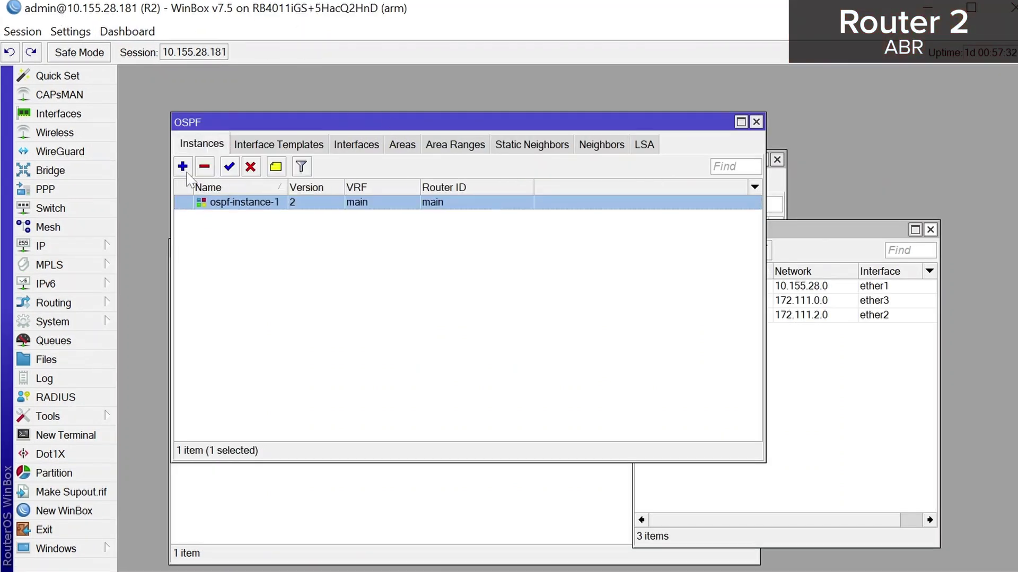
click(183, 166)
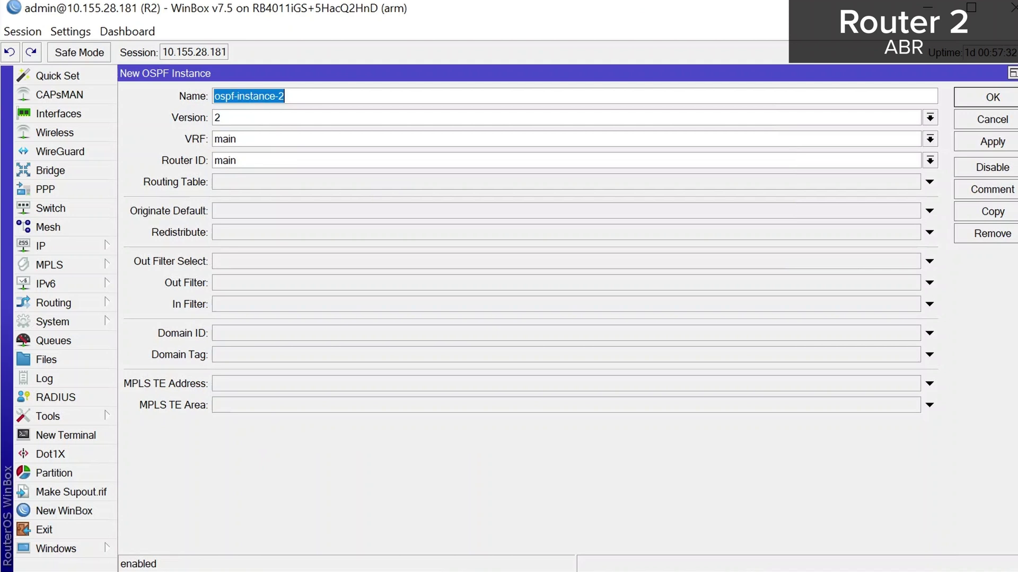
click(930, 161)
click(727, 120)
click(721, 116)
click(617, 147)
click(985, 143)
click(988, 101)
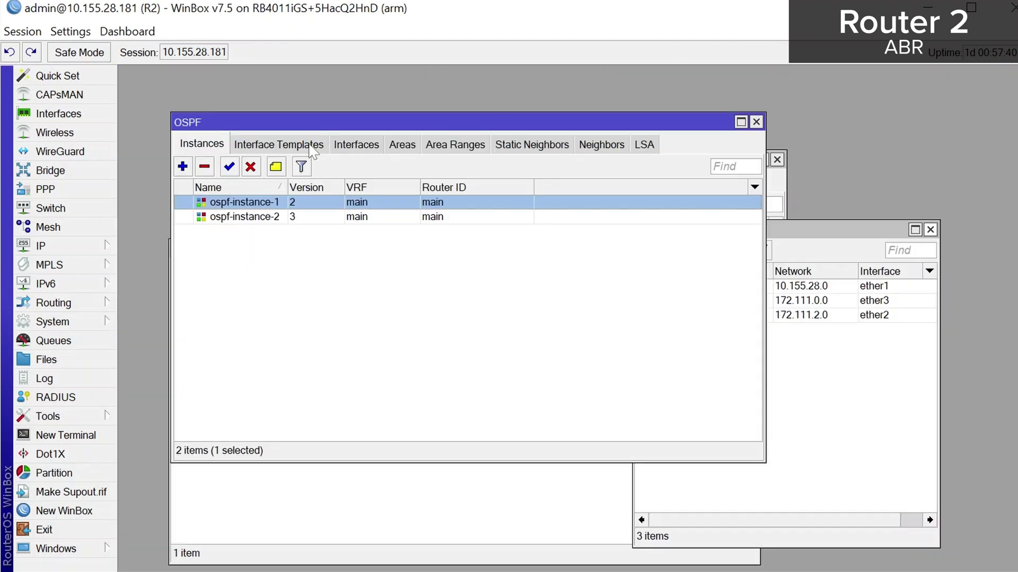
Add area ospf-area-1 on ospf-instance-2
click(403, 148)
click(182, 167)
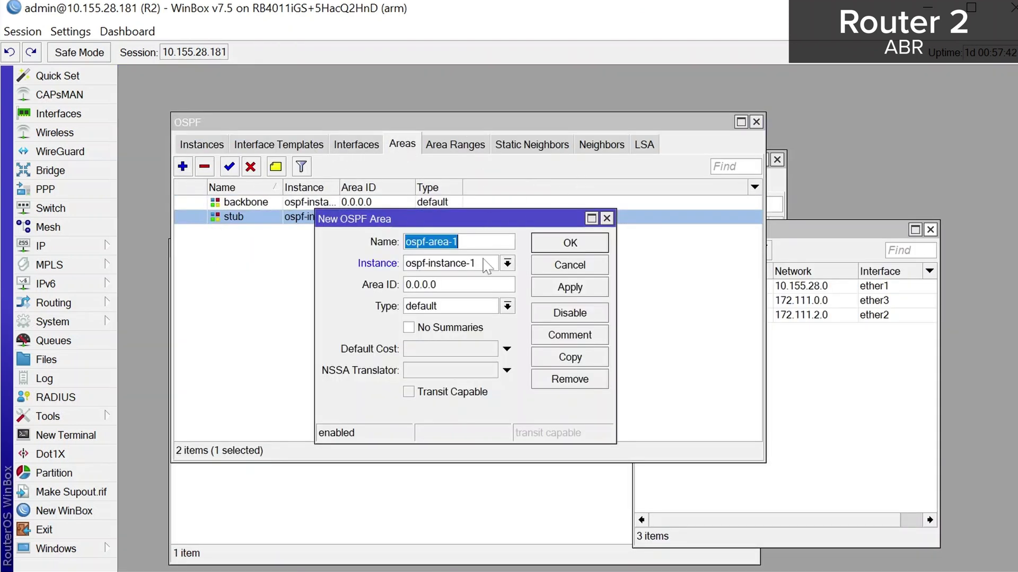
click(507, 263)
click(487, 289)
click(570, 287)
click(570, 243)
Add an ether3 interface template assigned to ospf-area-1
click(300, 154)
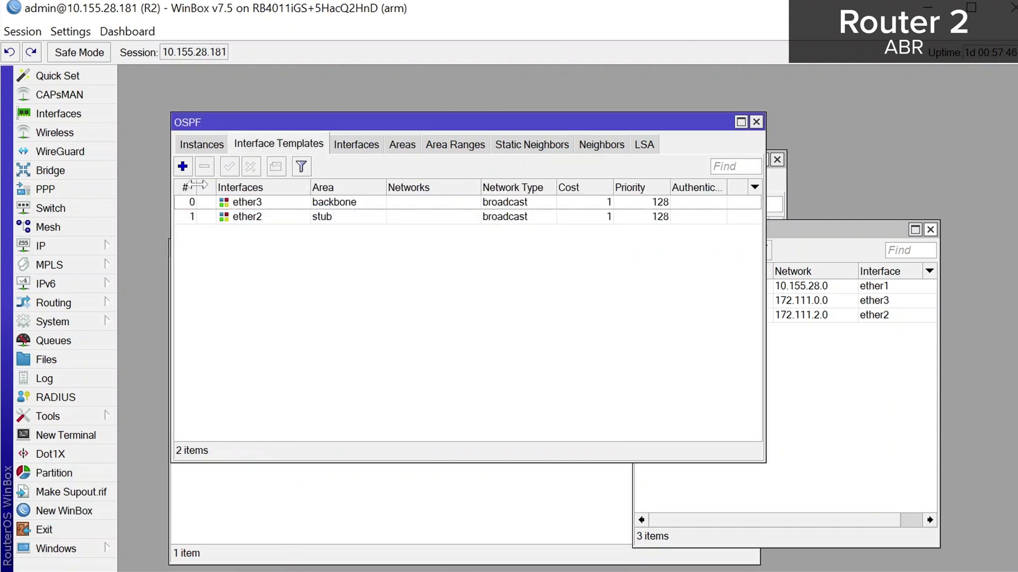
click(182, 166)
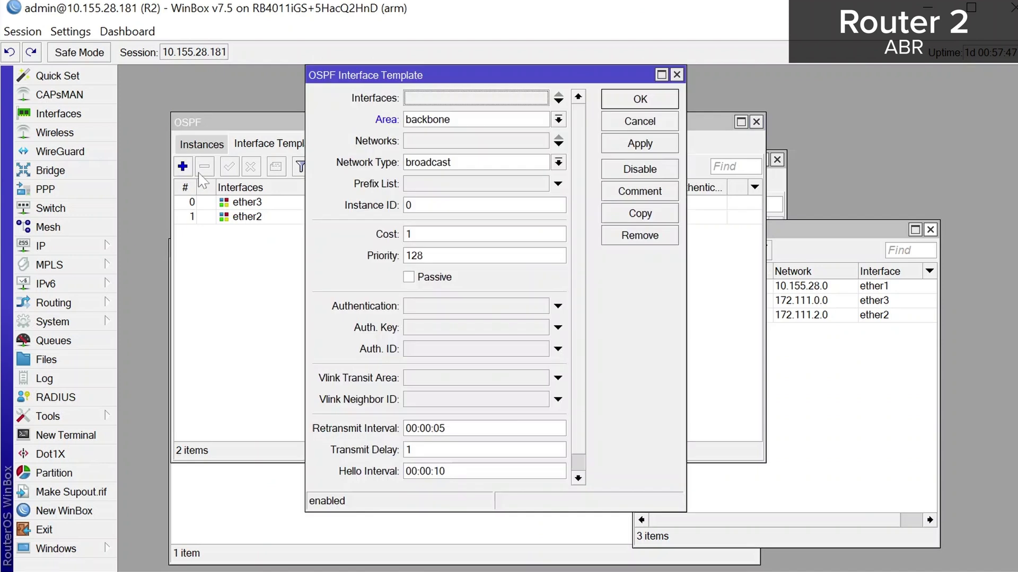
click(448, 100)
click(541, 98)
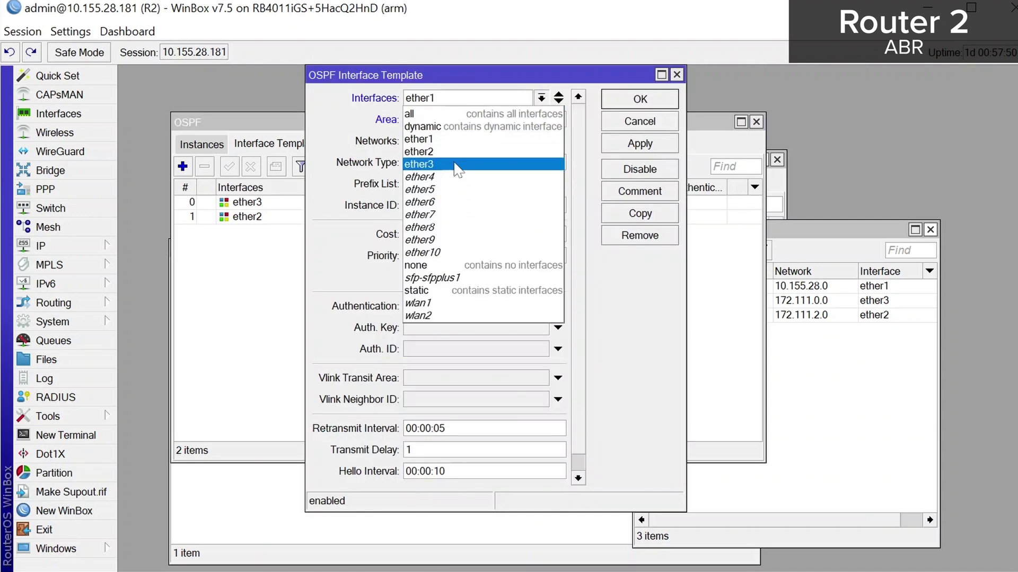
click(456, 164)
click(557, 121)
click(546, 148)
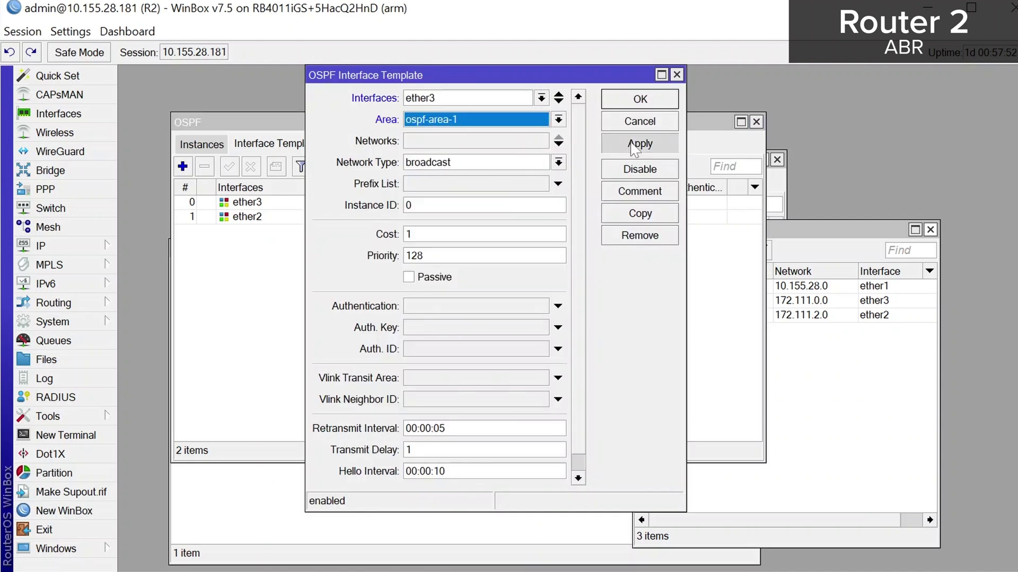
click(639, 99)
Check Router 2's OSPF neighbor states and static neighbors list
click(605, 147)
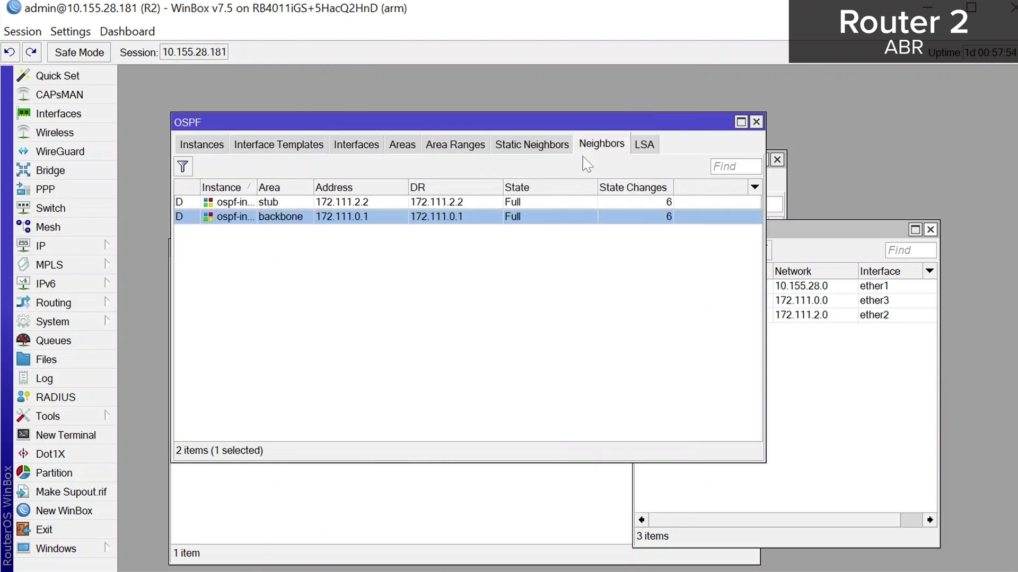
click(559, 150)
click(593, 149)
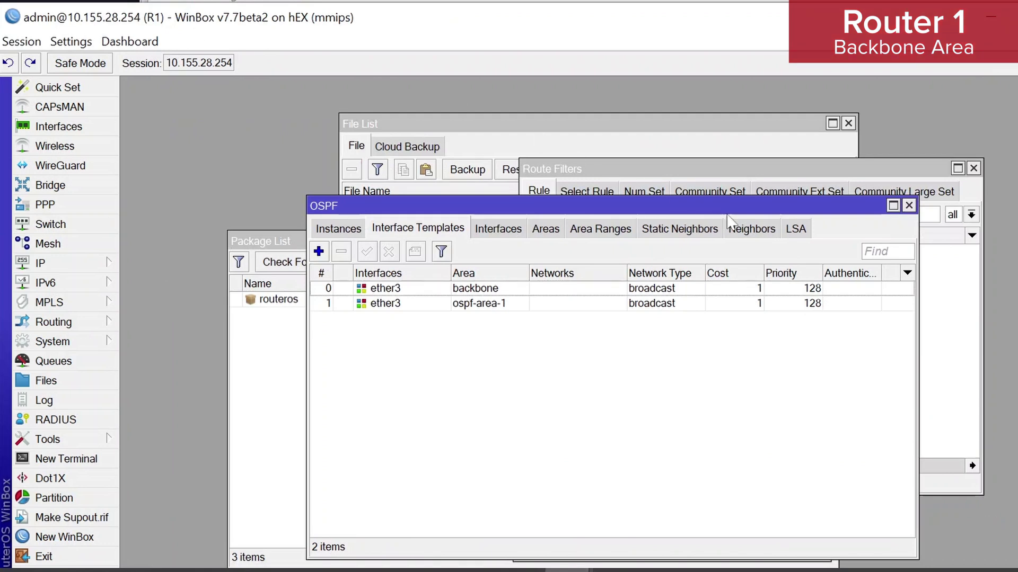
Inspect Router 1's OSPF neighbors, widening the Address column and selecting the ospf-area-1 neighbor
click(745, 229)
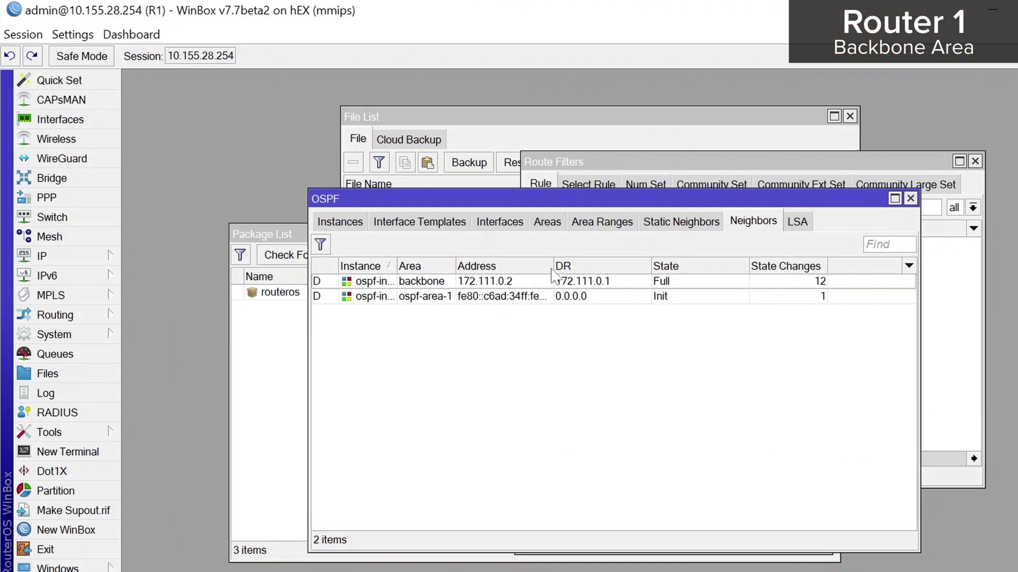
drag(553, 276, 591, 275)
click(551, 299)
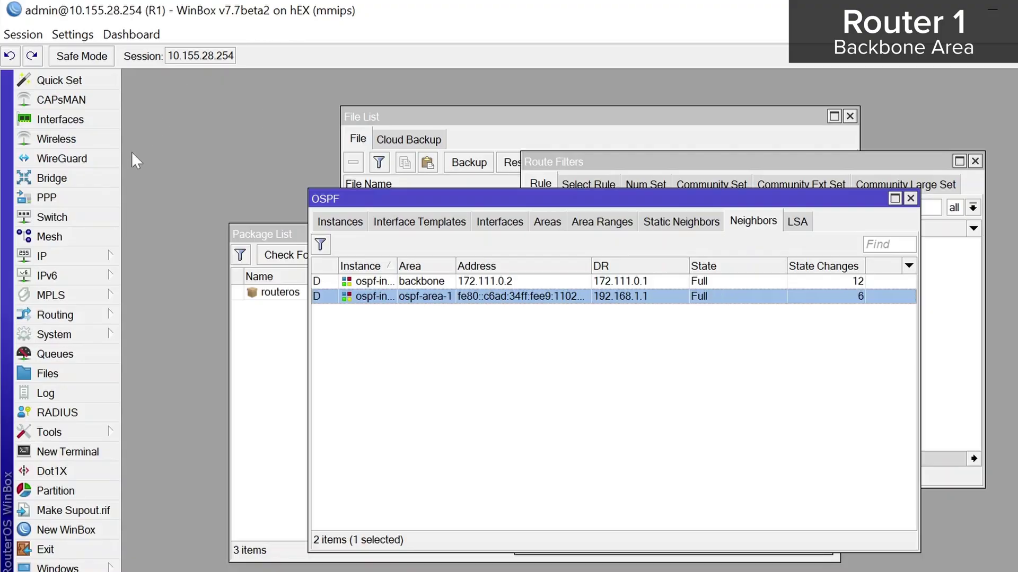
Add a route filter rule in chain ospf_input_test accepting 10.0.0.0/8, rejecting everything else
click(67, 315)
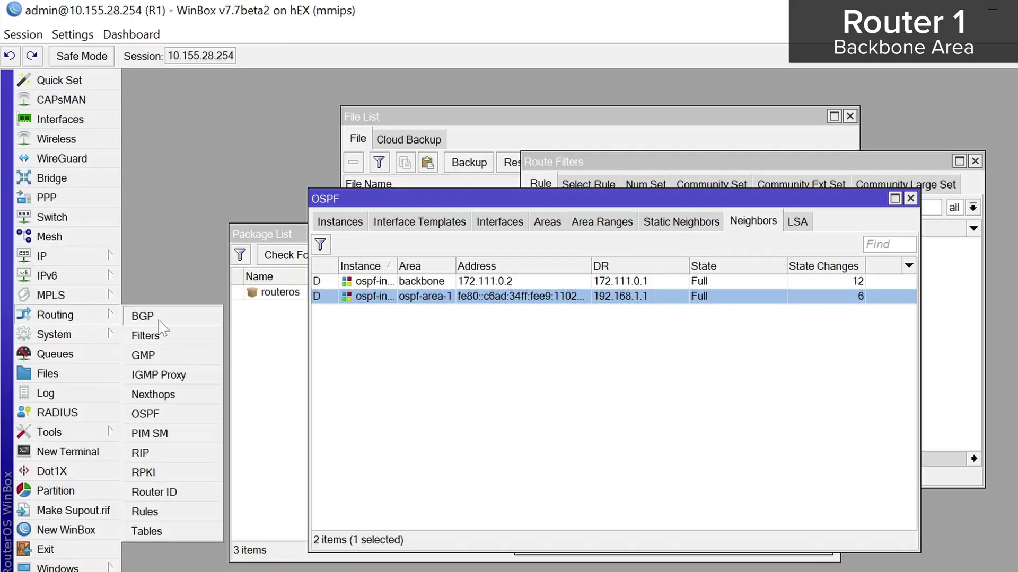
click(168, 341)
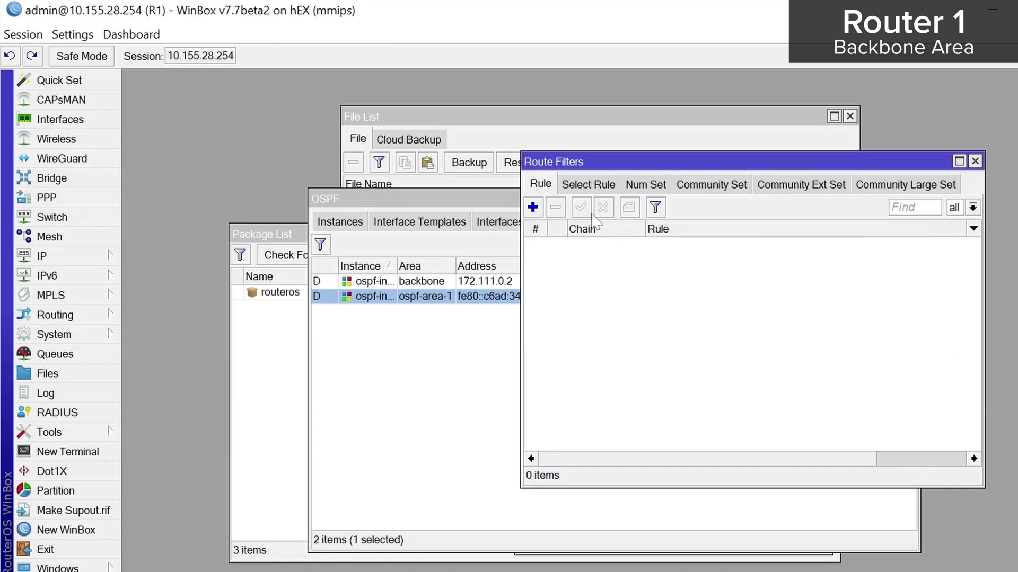
click(533, 207)
text(ospf_ine)
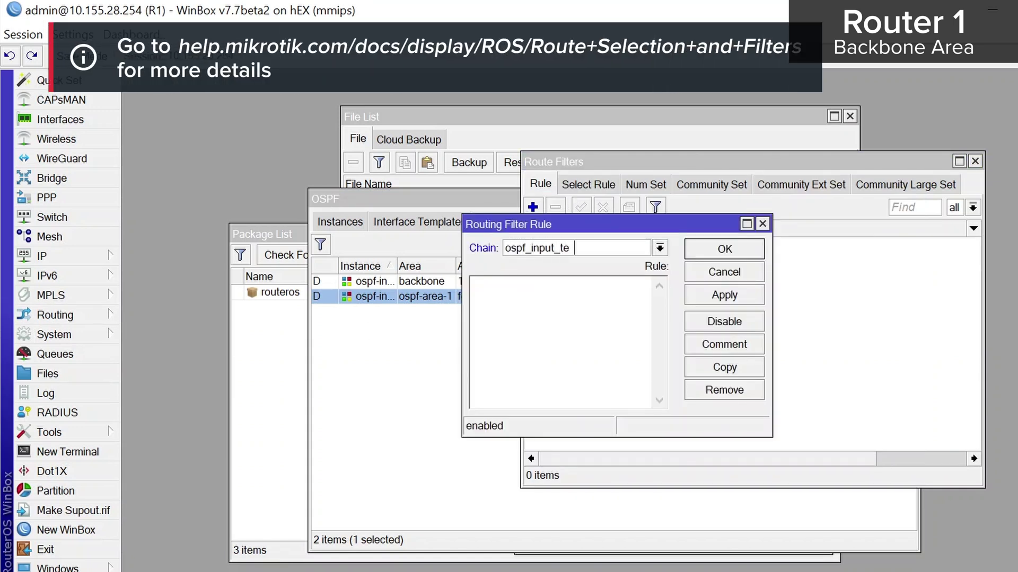
click(565, 320)
text(if (dst == 10.0.0.0/8) {accept;} else {reject;})
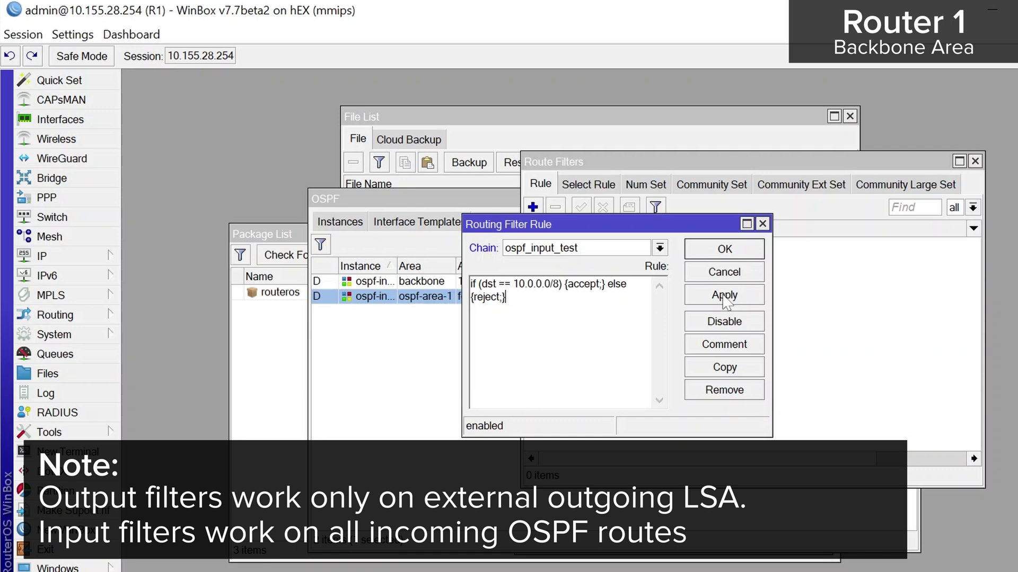
click(724, 295)
click(724, 250)
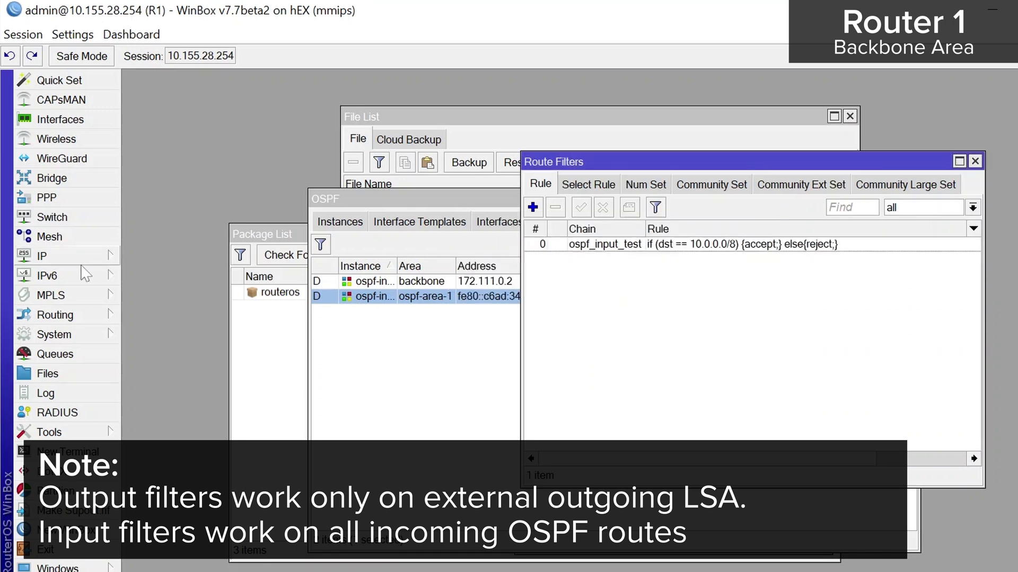
Set ospf-instance-1's In Filter to ospf_input_test
click(422, 282)
double_click(420, 282)
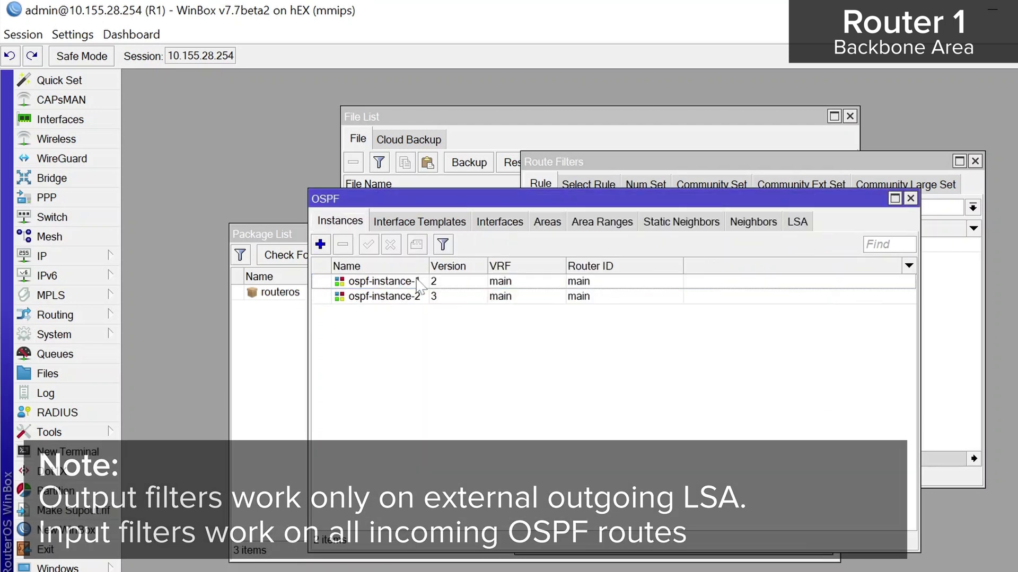
click(418, 282)
double_click(419, 283)
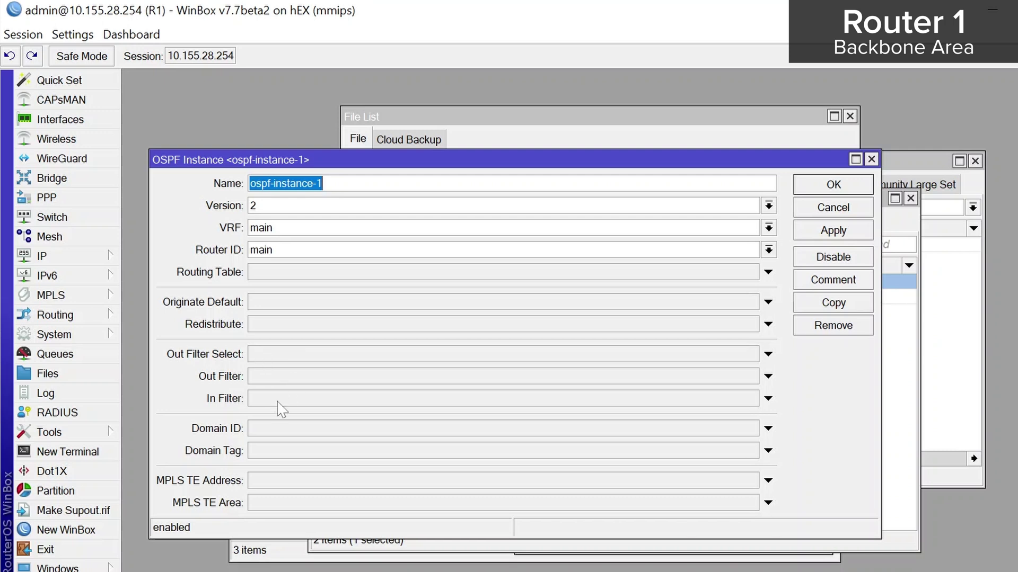
click(280, 398)
click(751, 398)
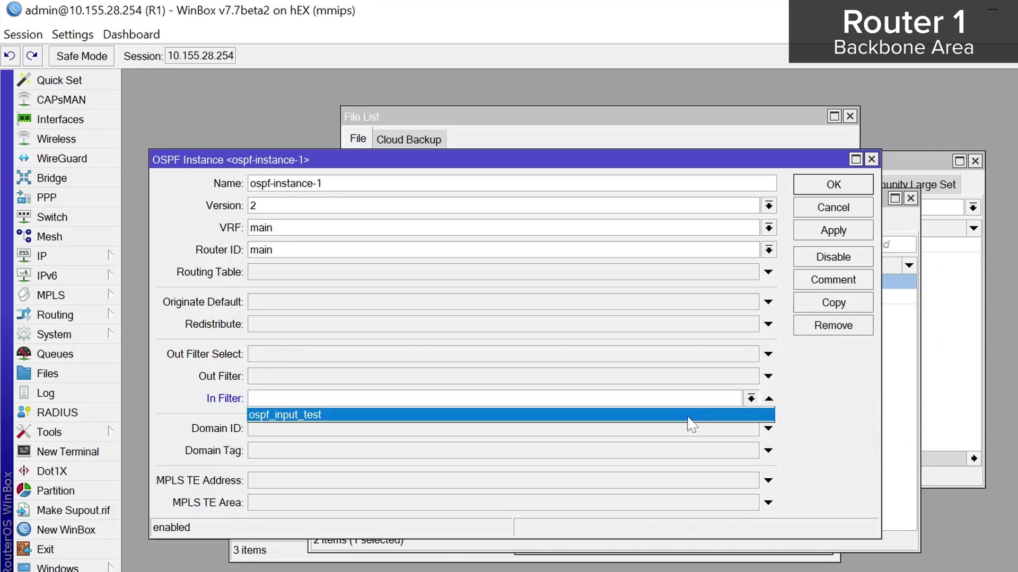
click(688, 415)
click(834, 232)
click(843, 187)
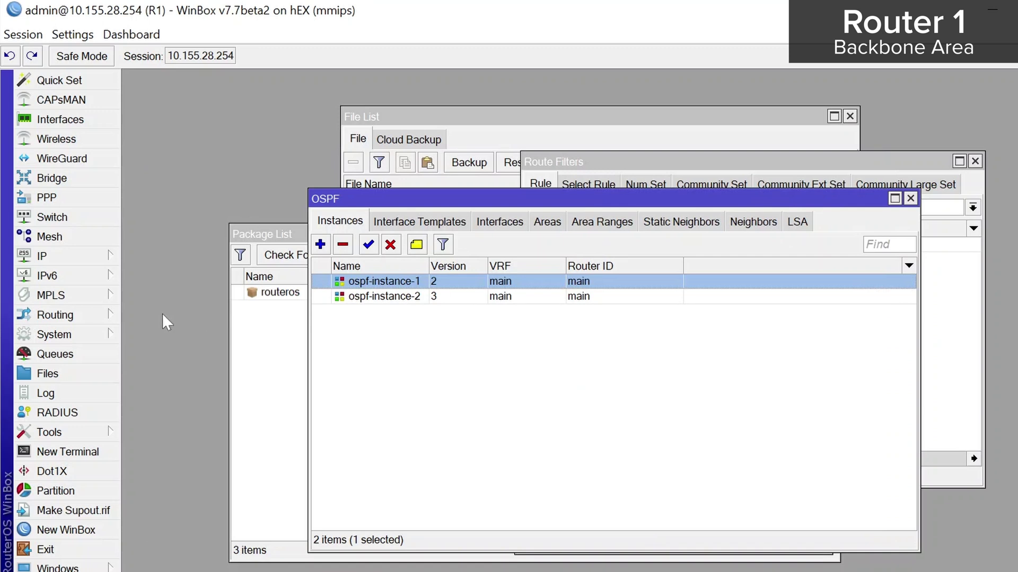
Open Router 1's route list and inspect the invalid, filtered OSPF default route 0.0.0.0/0 via 172.111.0.2
click(53, 256)
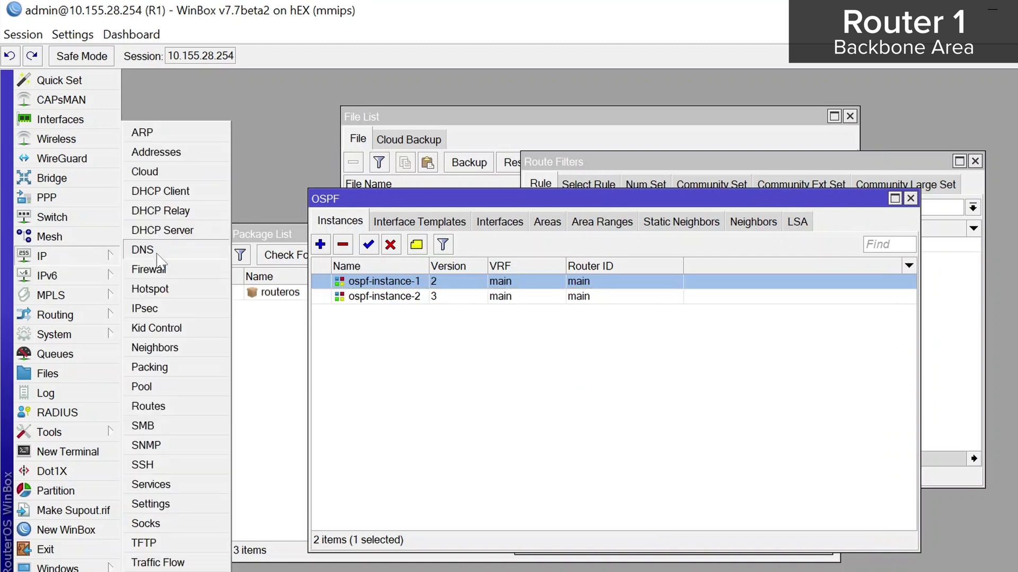
click(175, 406)
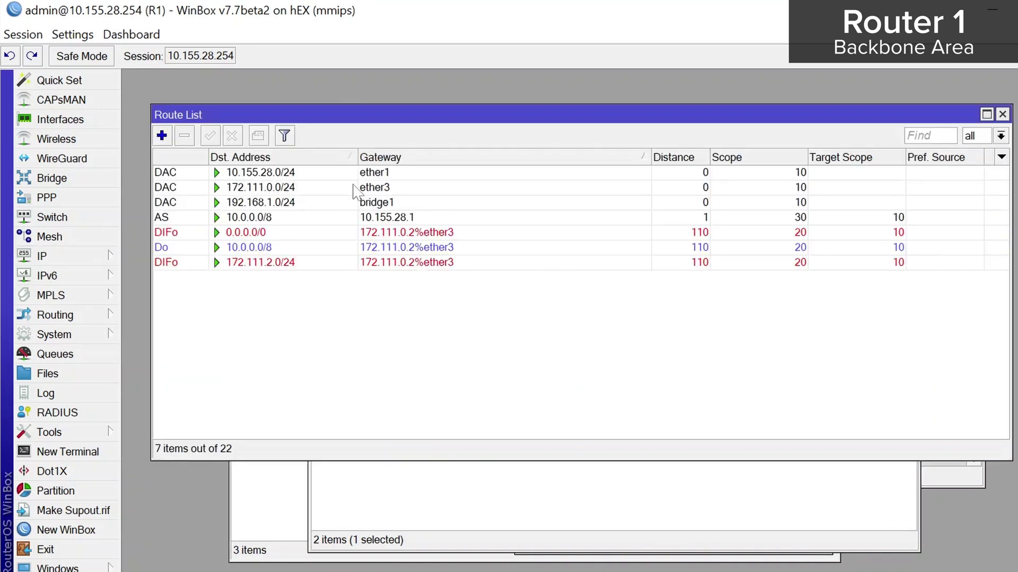
drag(437, 116, 438, 164)
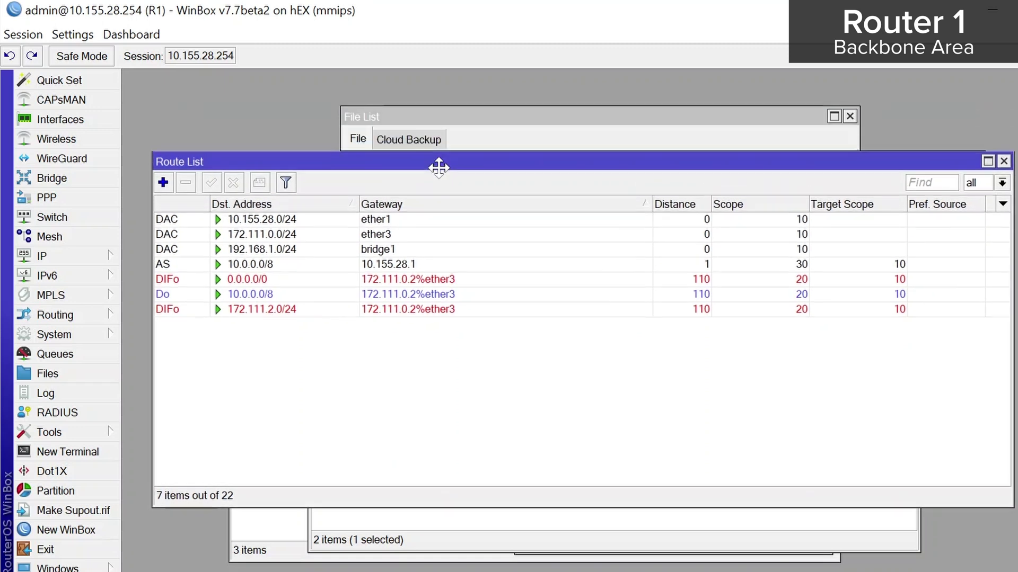
click(309, 281)
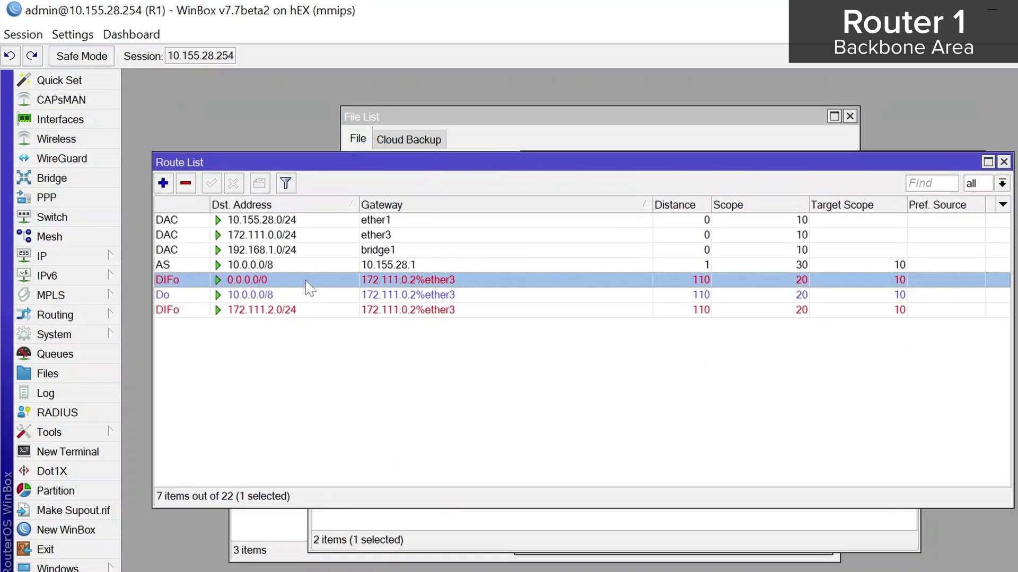
double_click(309, 281)
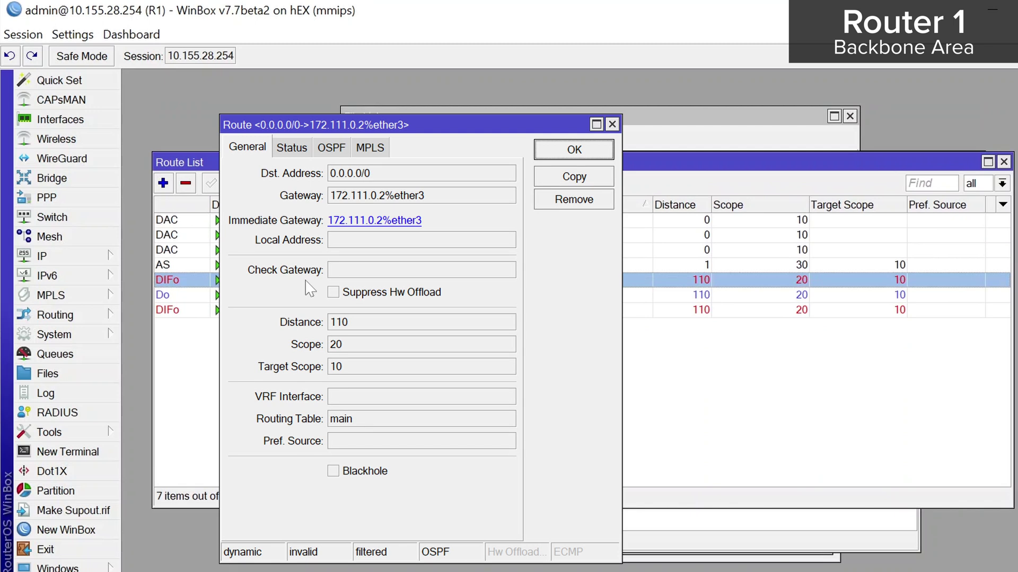